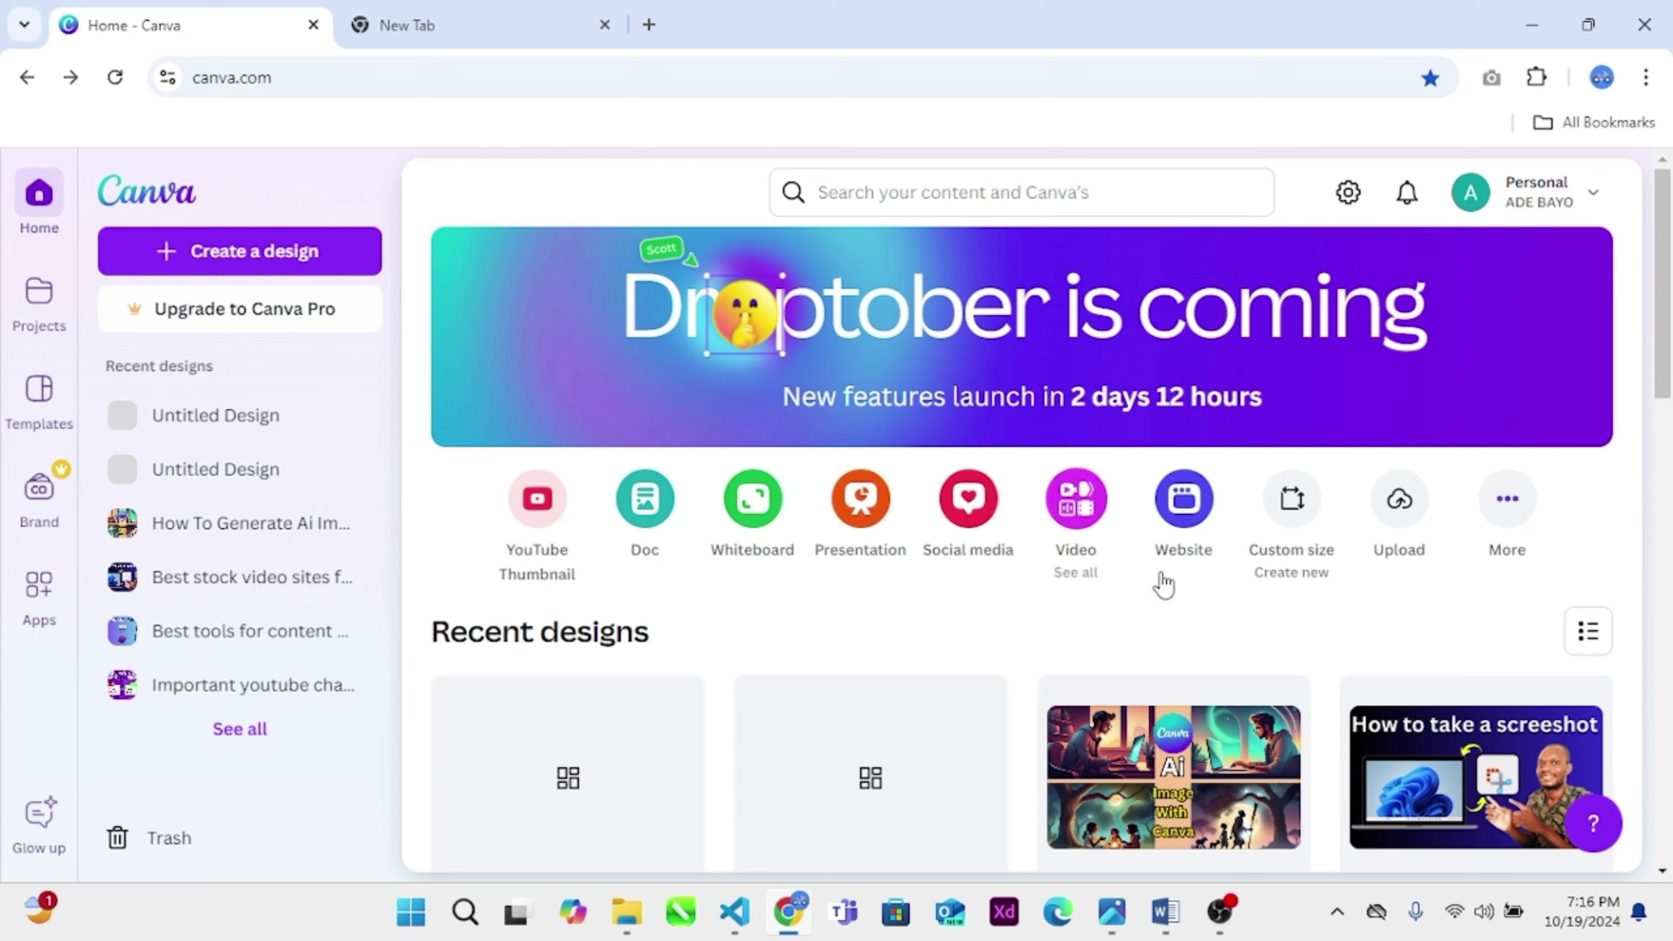
# Create a new custom-size design 1920 px wide and 1080 px high.
pyautogui.click(1303, 522)
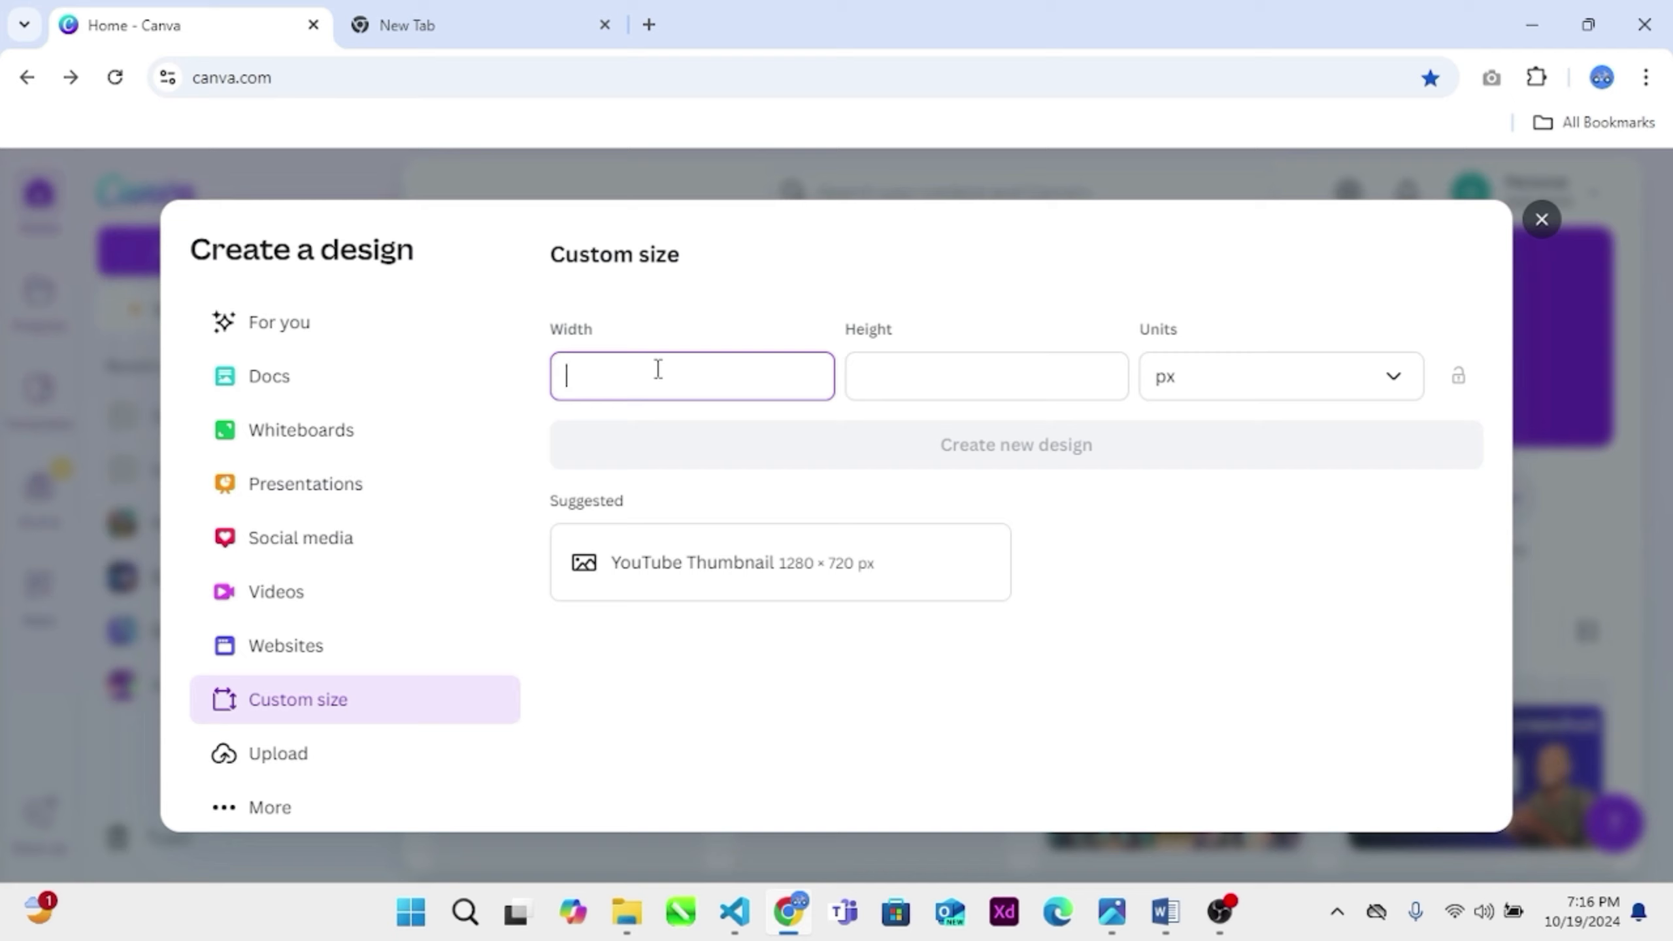
pyautogui.click(868, 377)
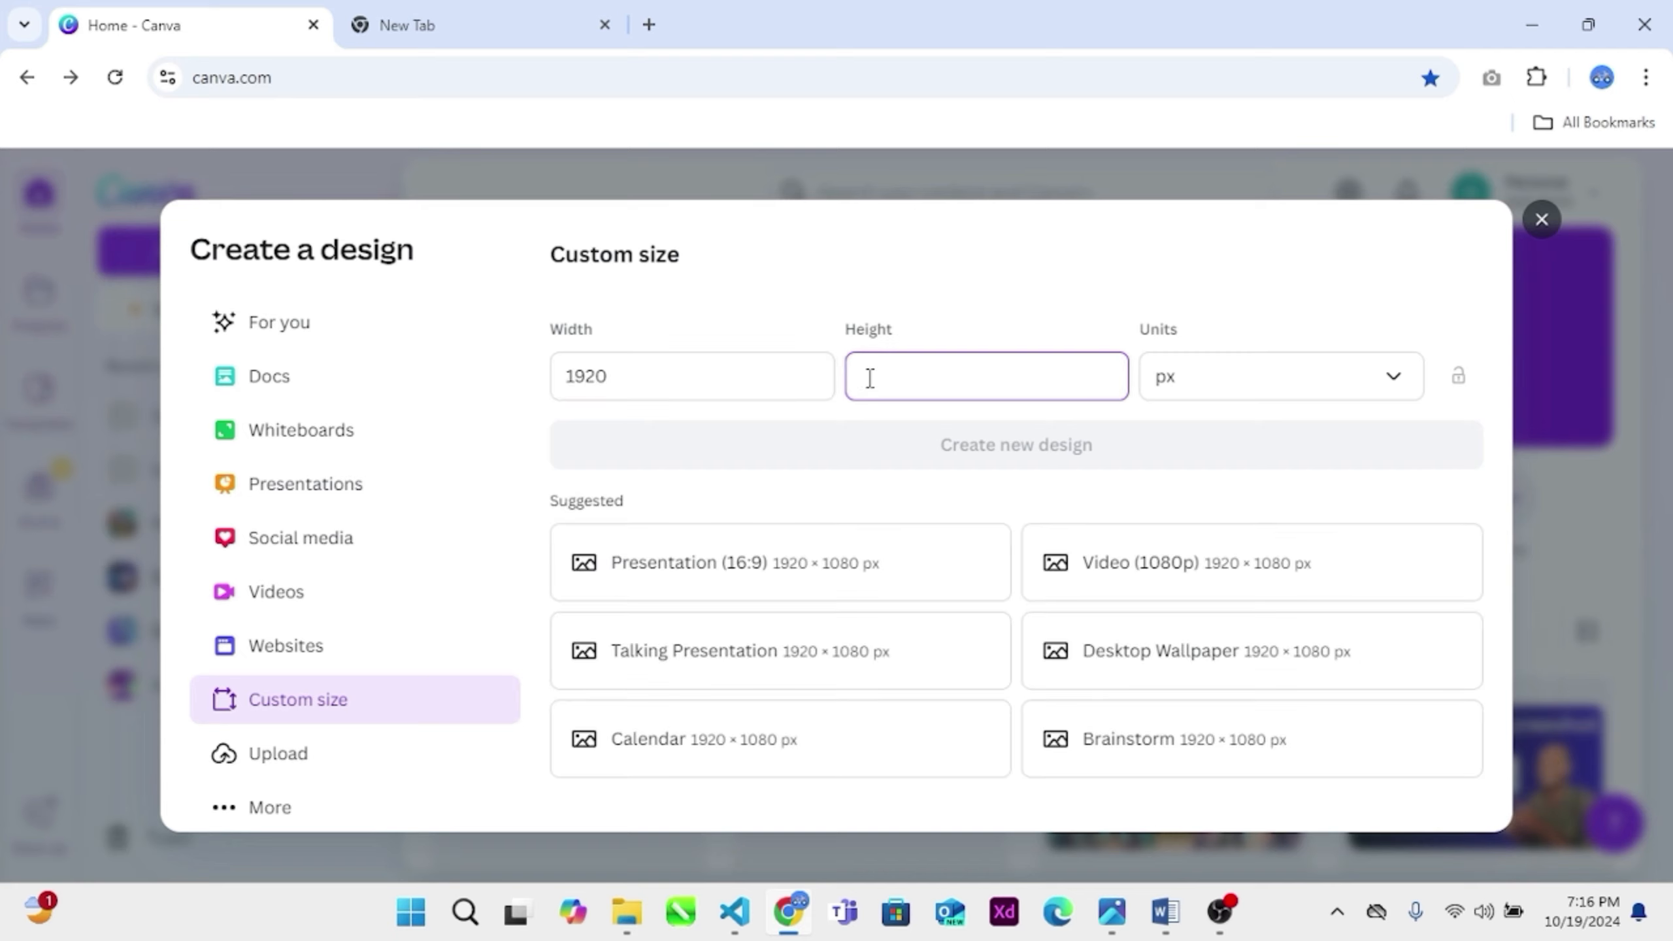
pyautogui.write('10')
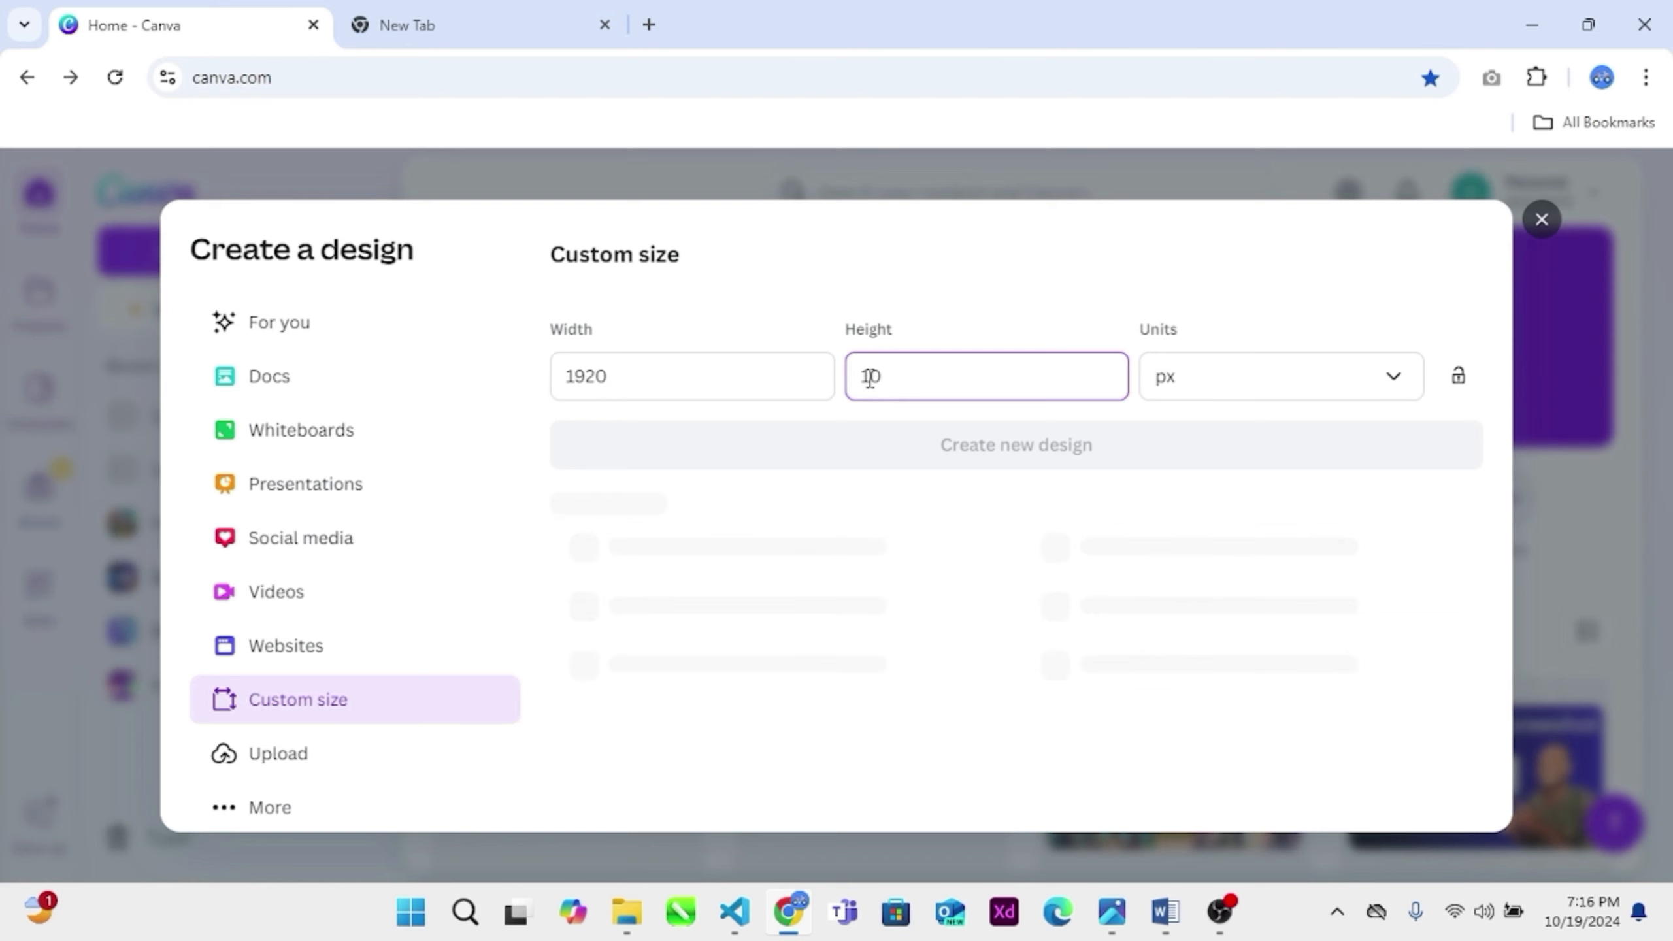
pyautogui.write('80')
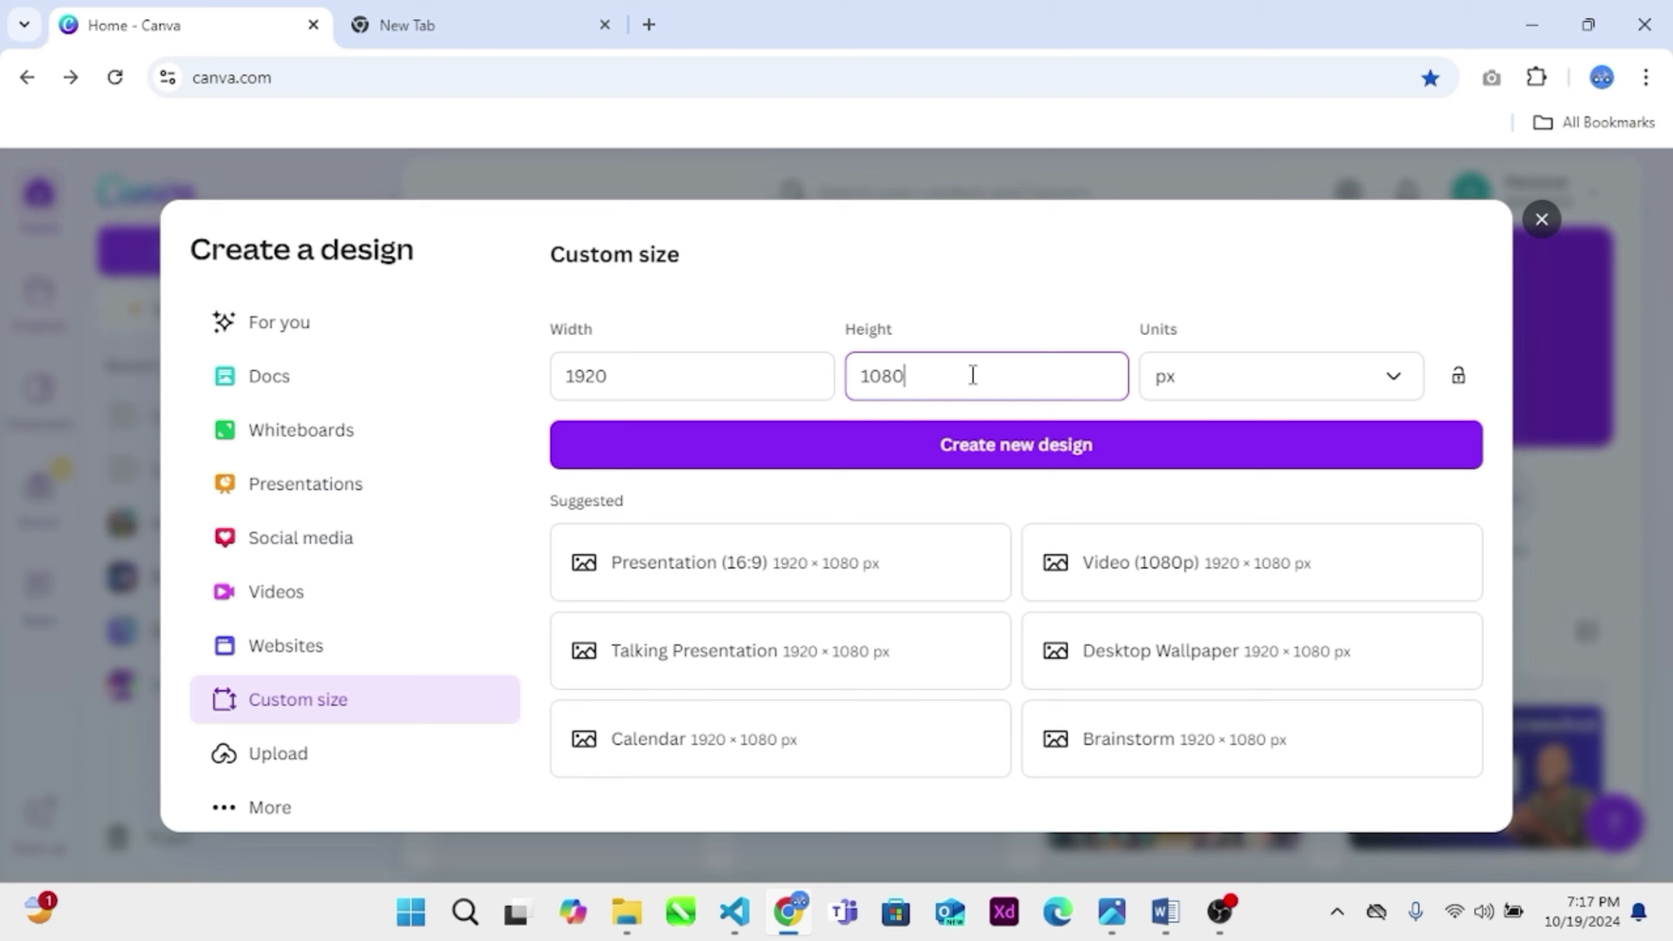
pyautogui.click(1392, 386)
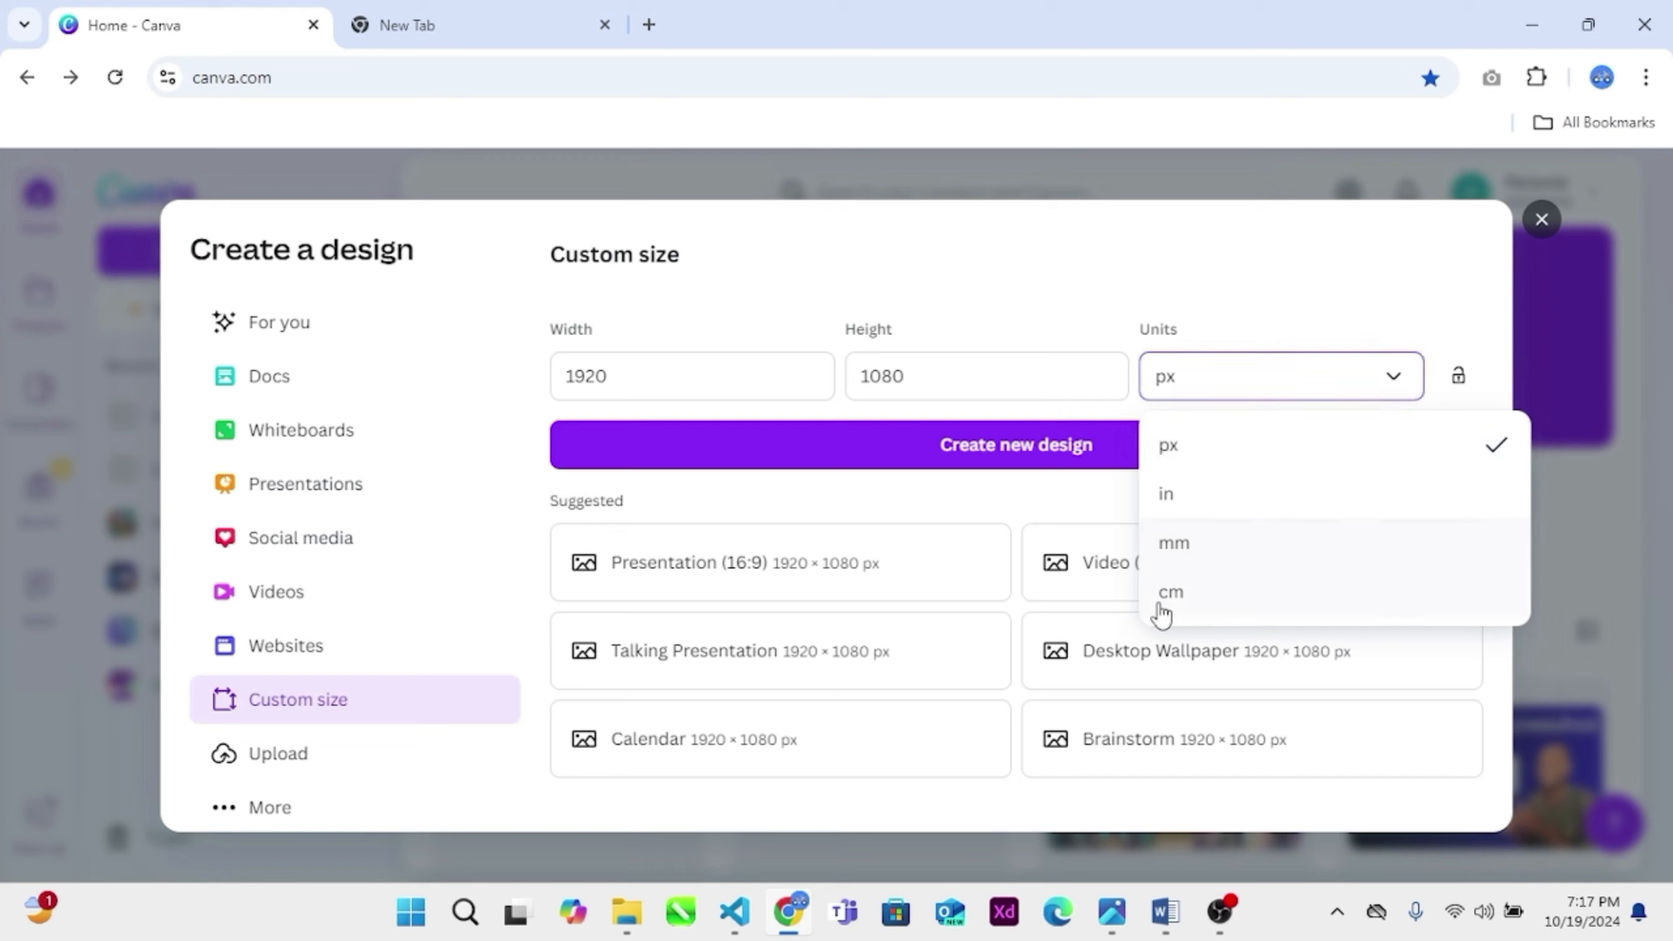
pyautogui.click(1246, 379)
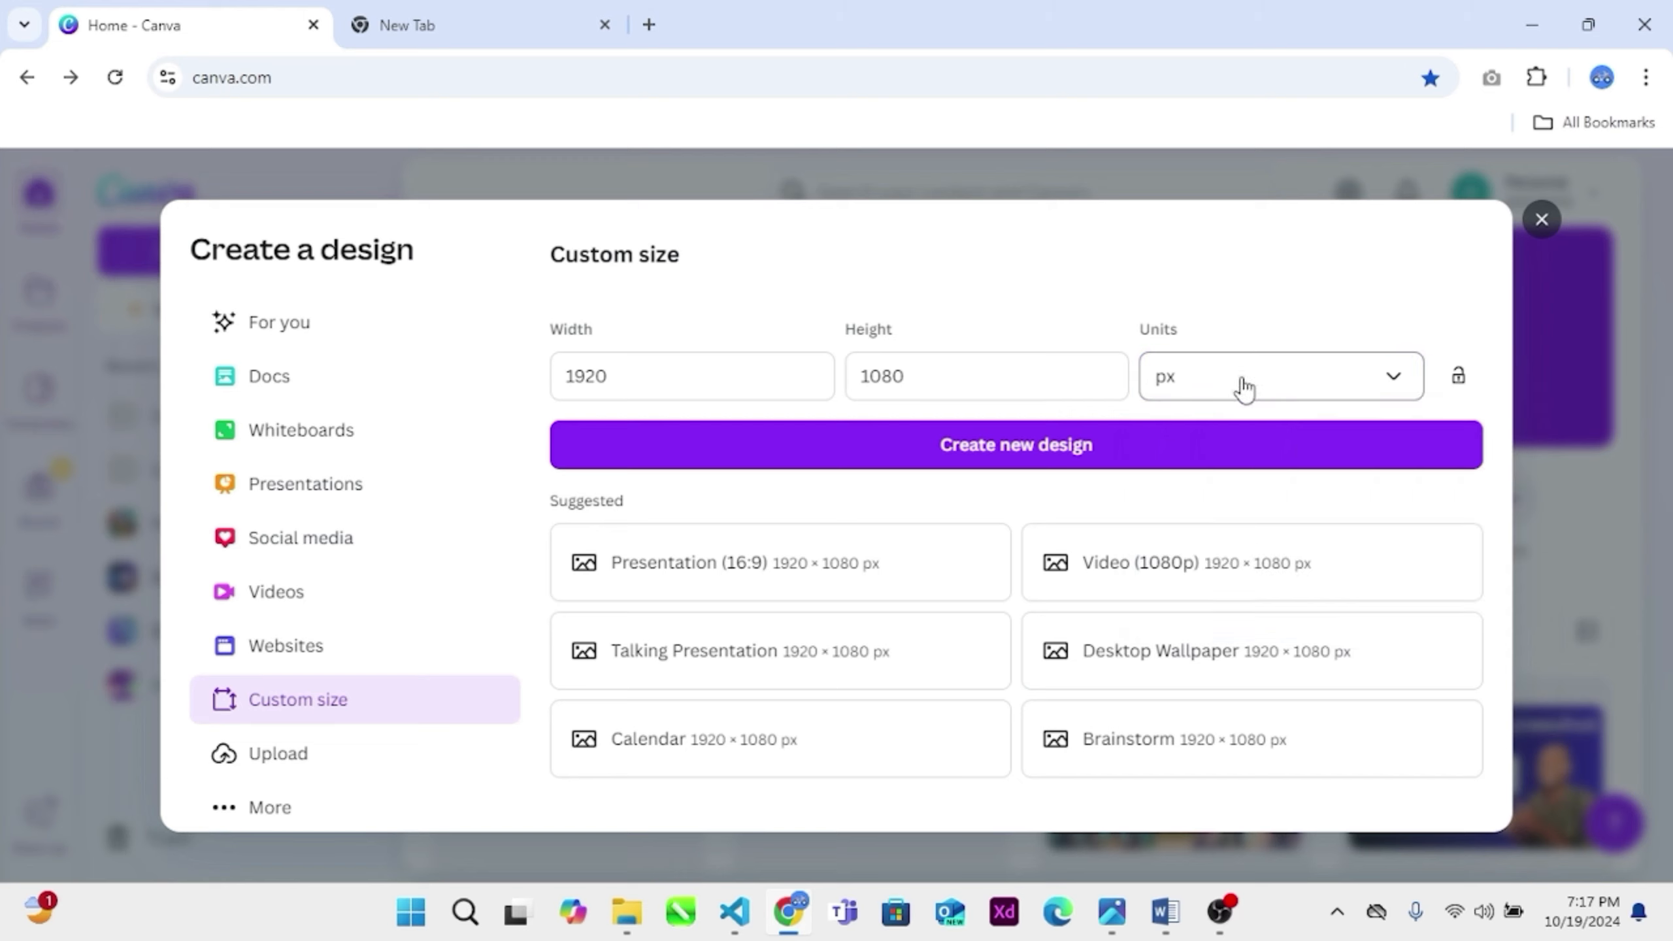
pyautogui.click(1029, 454)
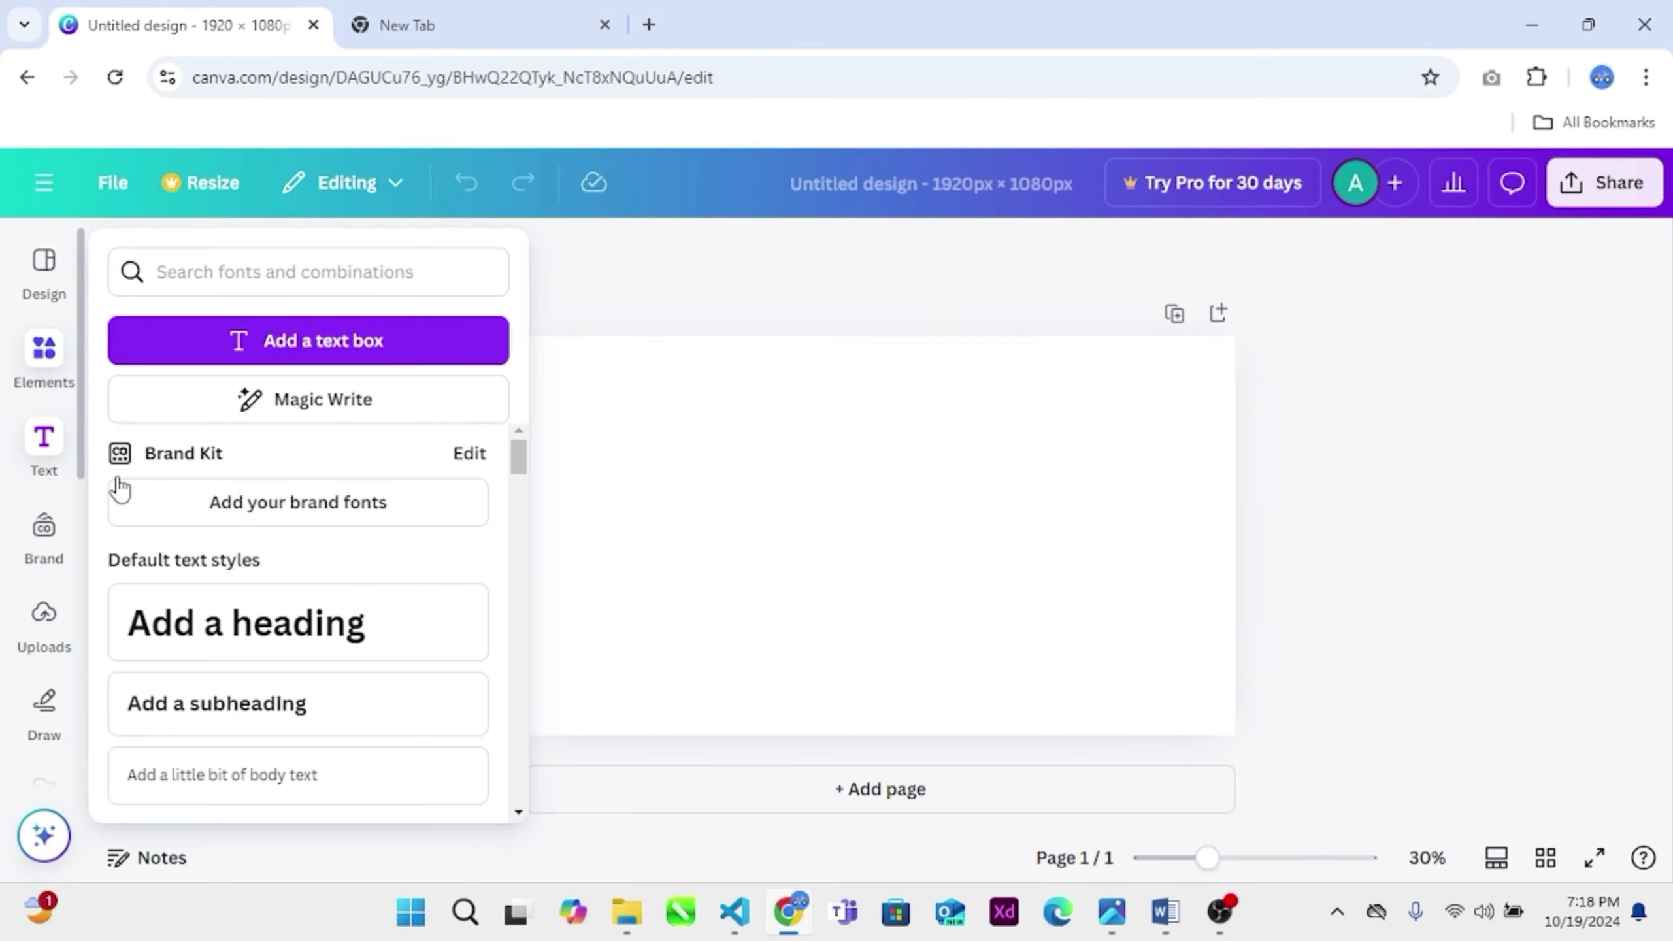
# Open the AI image generator and enter the prompt "Generate the image of a man working in the office with his team member".
pyautogui.click(46, 366)
pyautogui.scroll(-3, 227, 791)
pyautogui.scroll(-2, 231, 751)
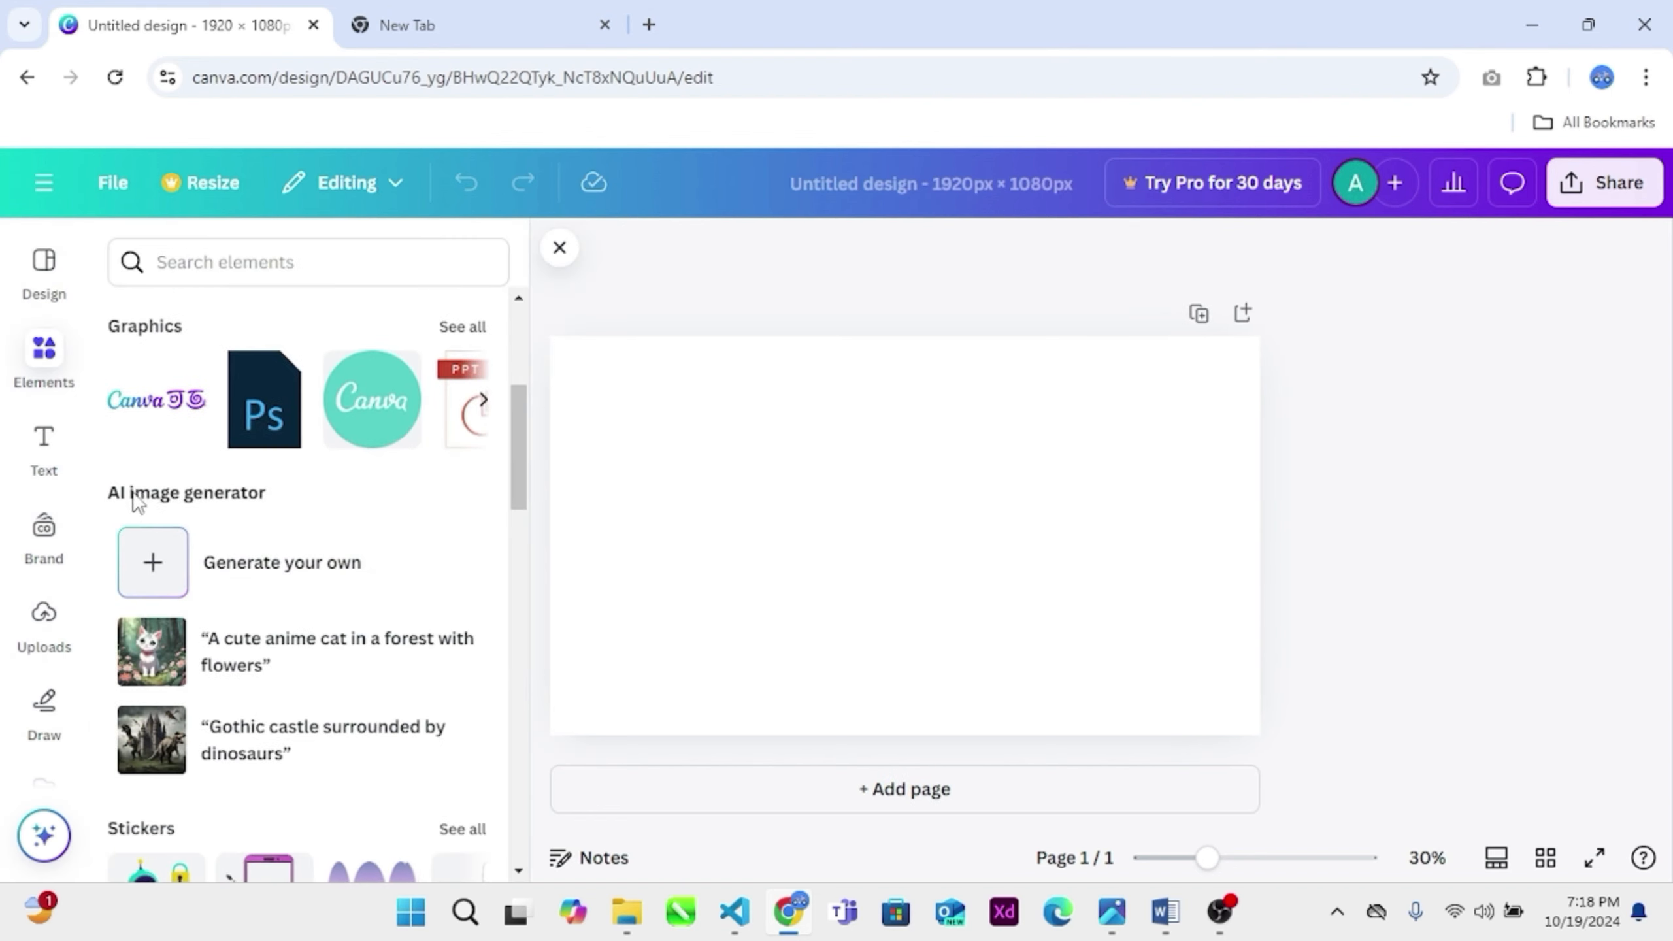
pyautogui.click(243, 567)
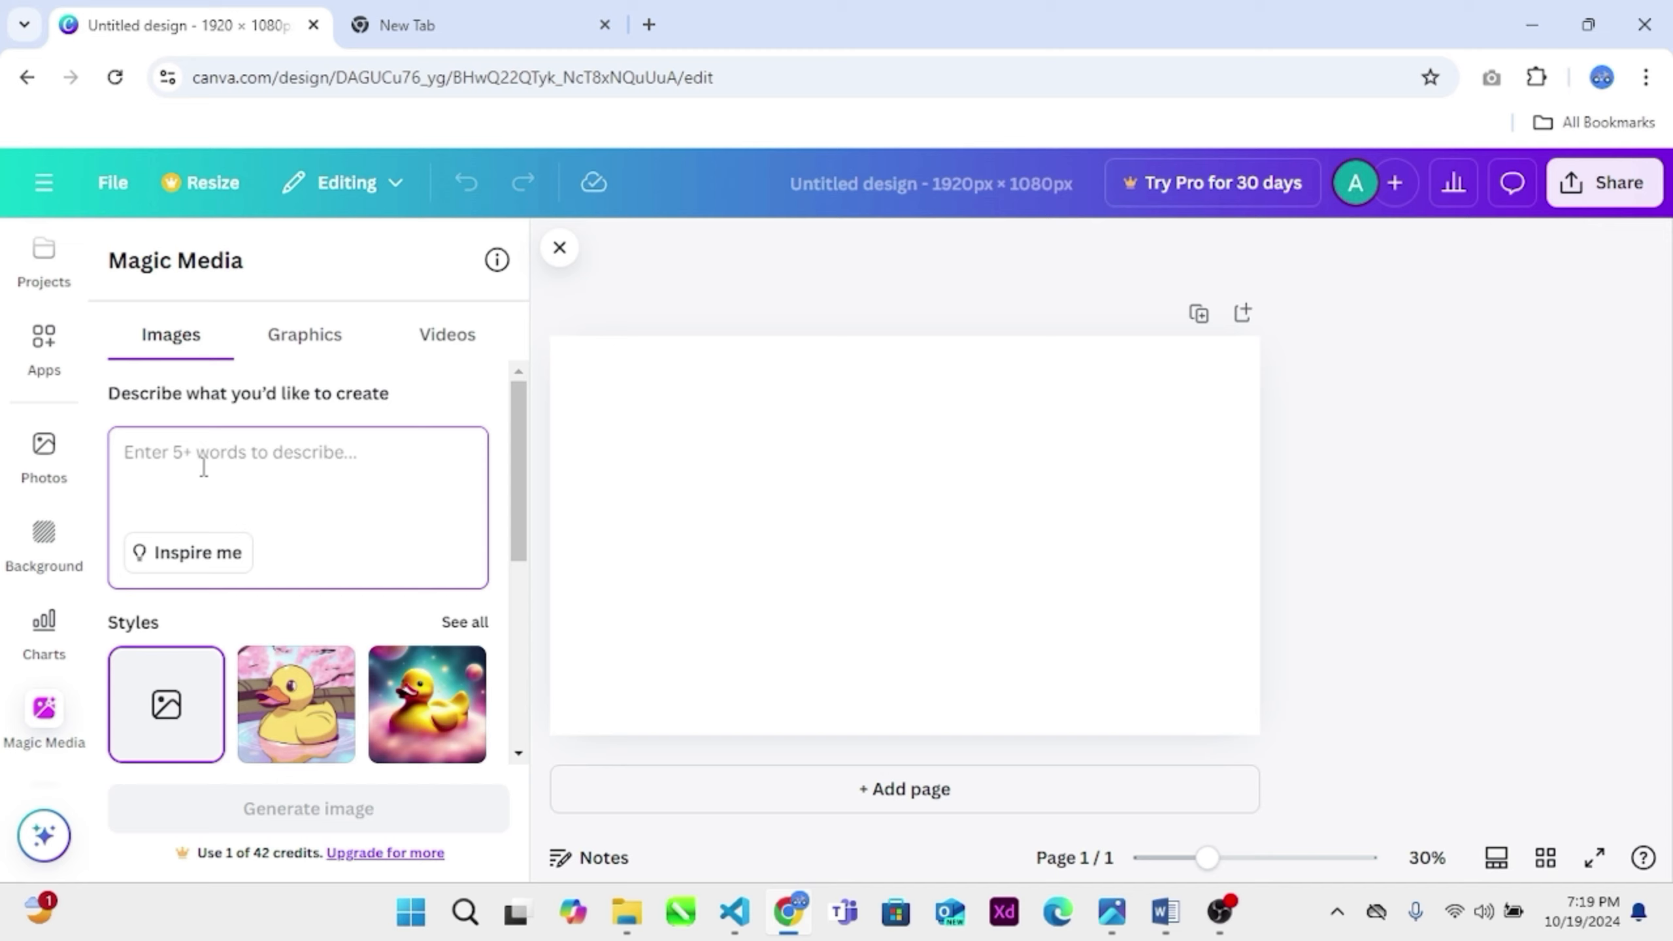
pyautogui.write('Generate the image of a man working in the office with his team member')
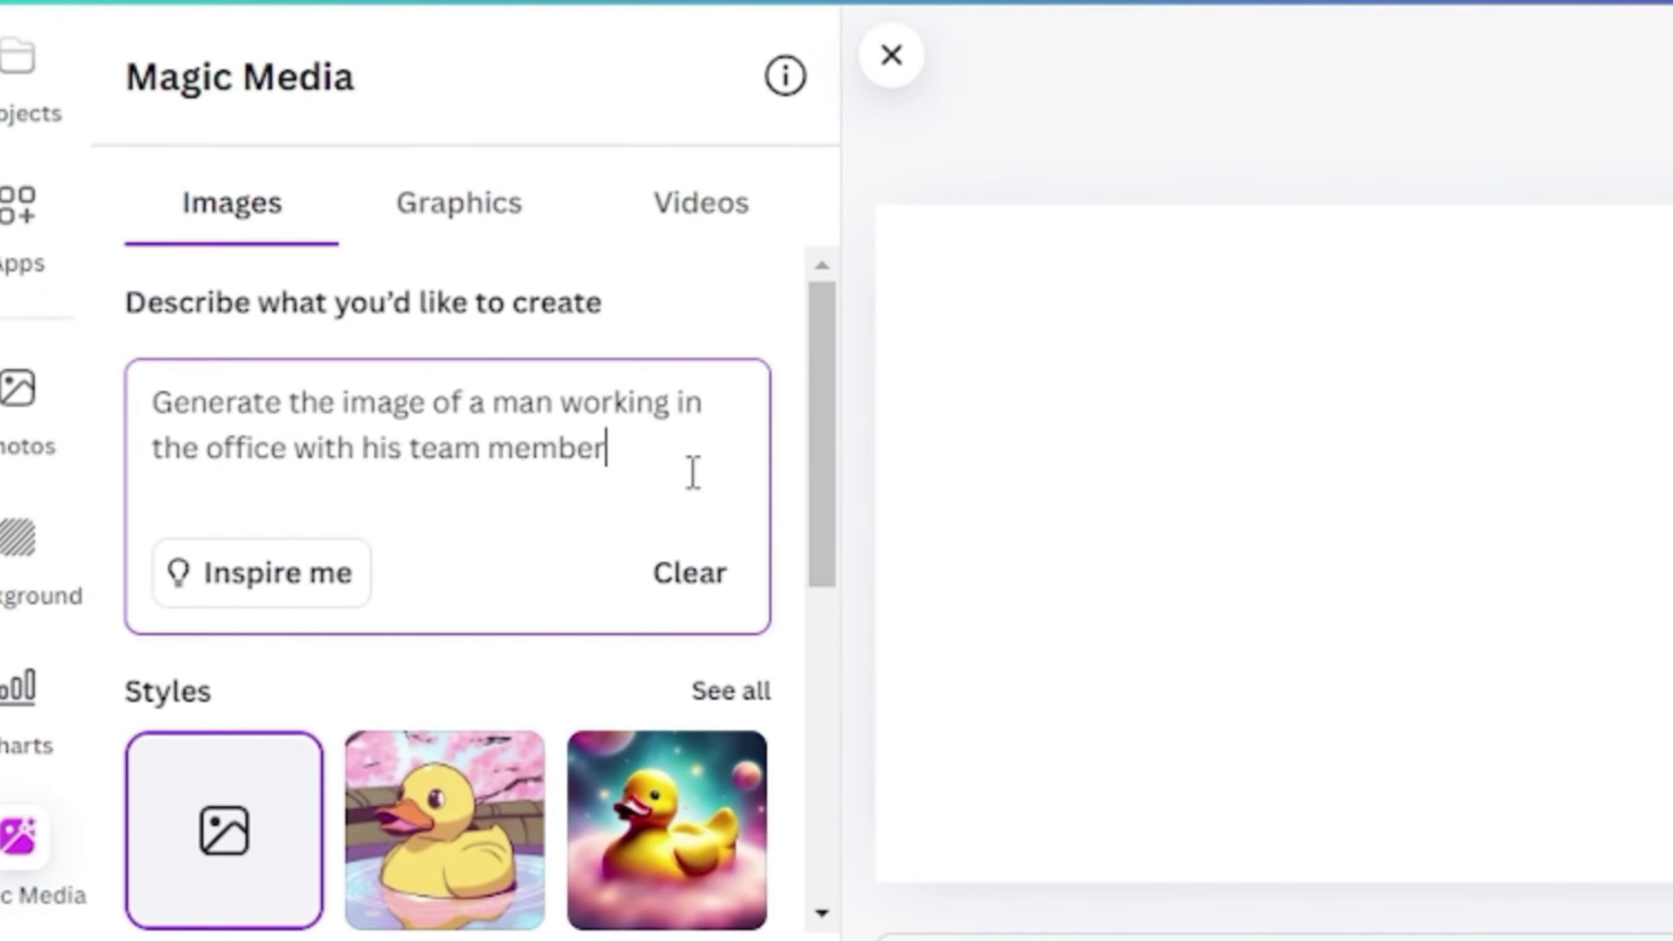
# Look through the image styles and set the aspect ratio of the generated image to Landscape.
pyautogui.scroll(-2, 310, 411)
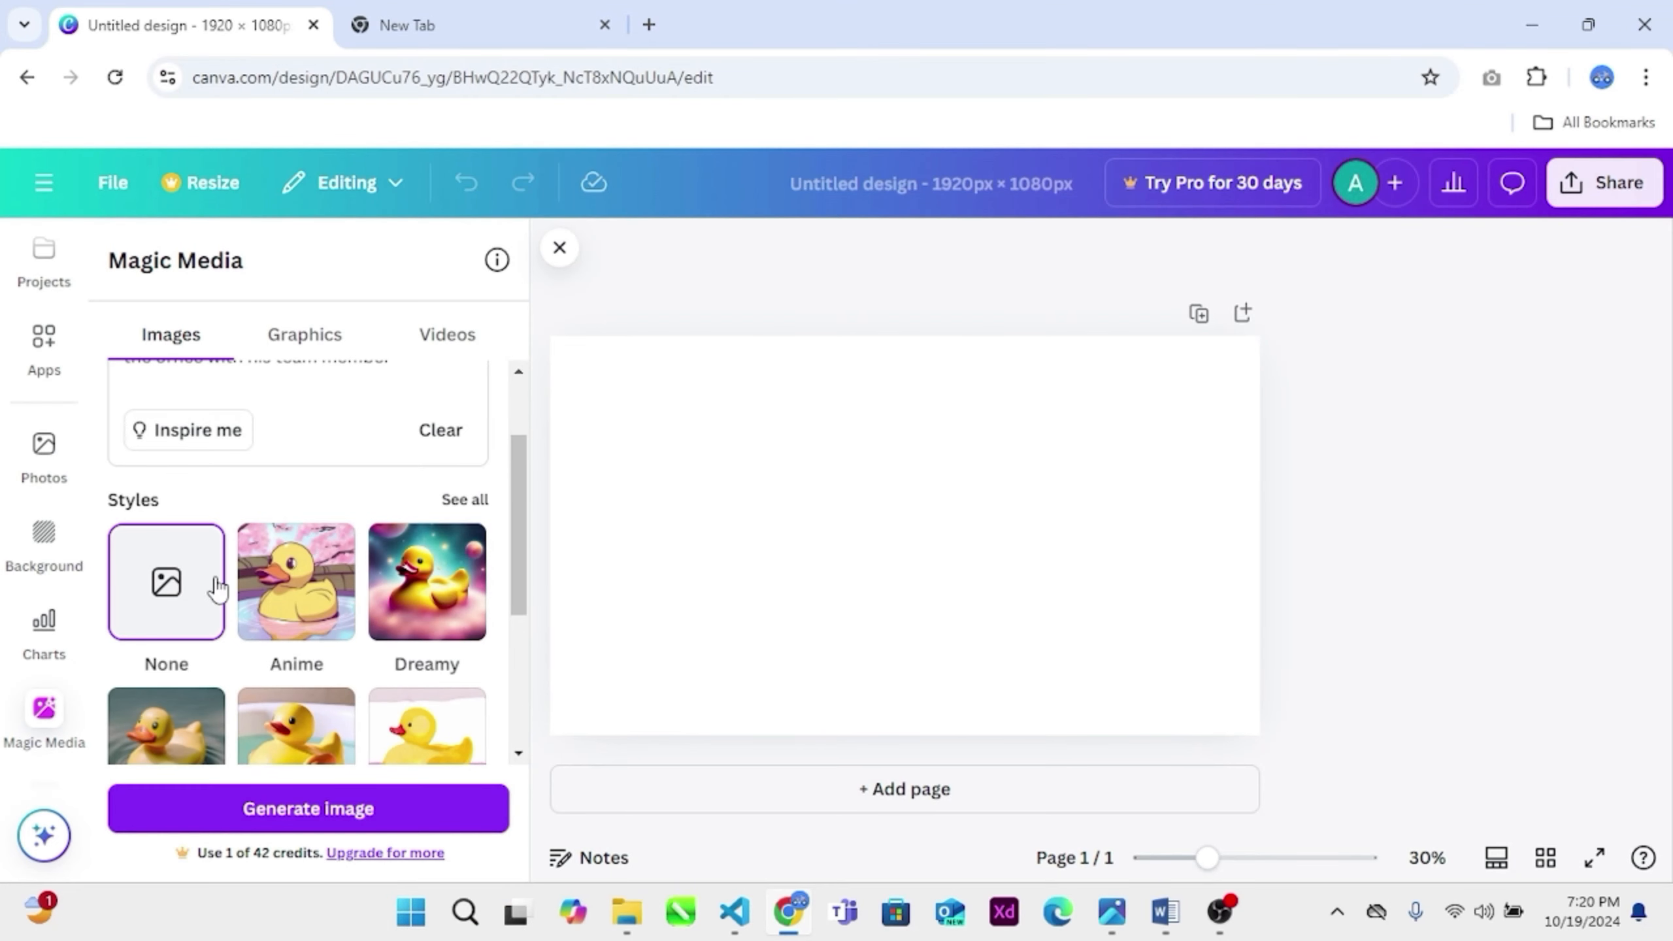
pyautogui.scroll(-2, 211, 662)
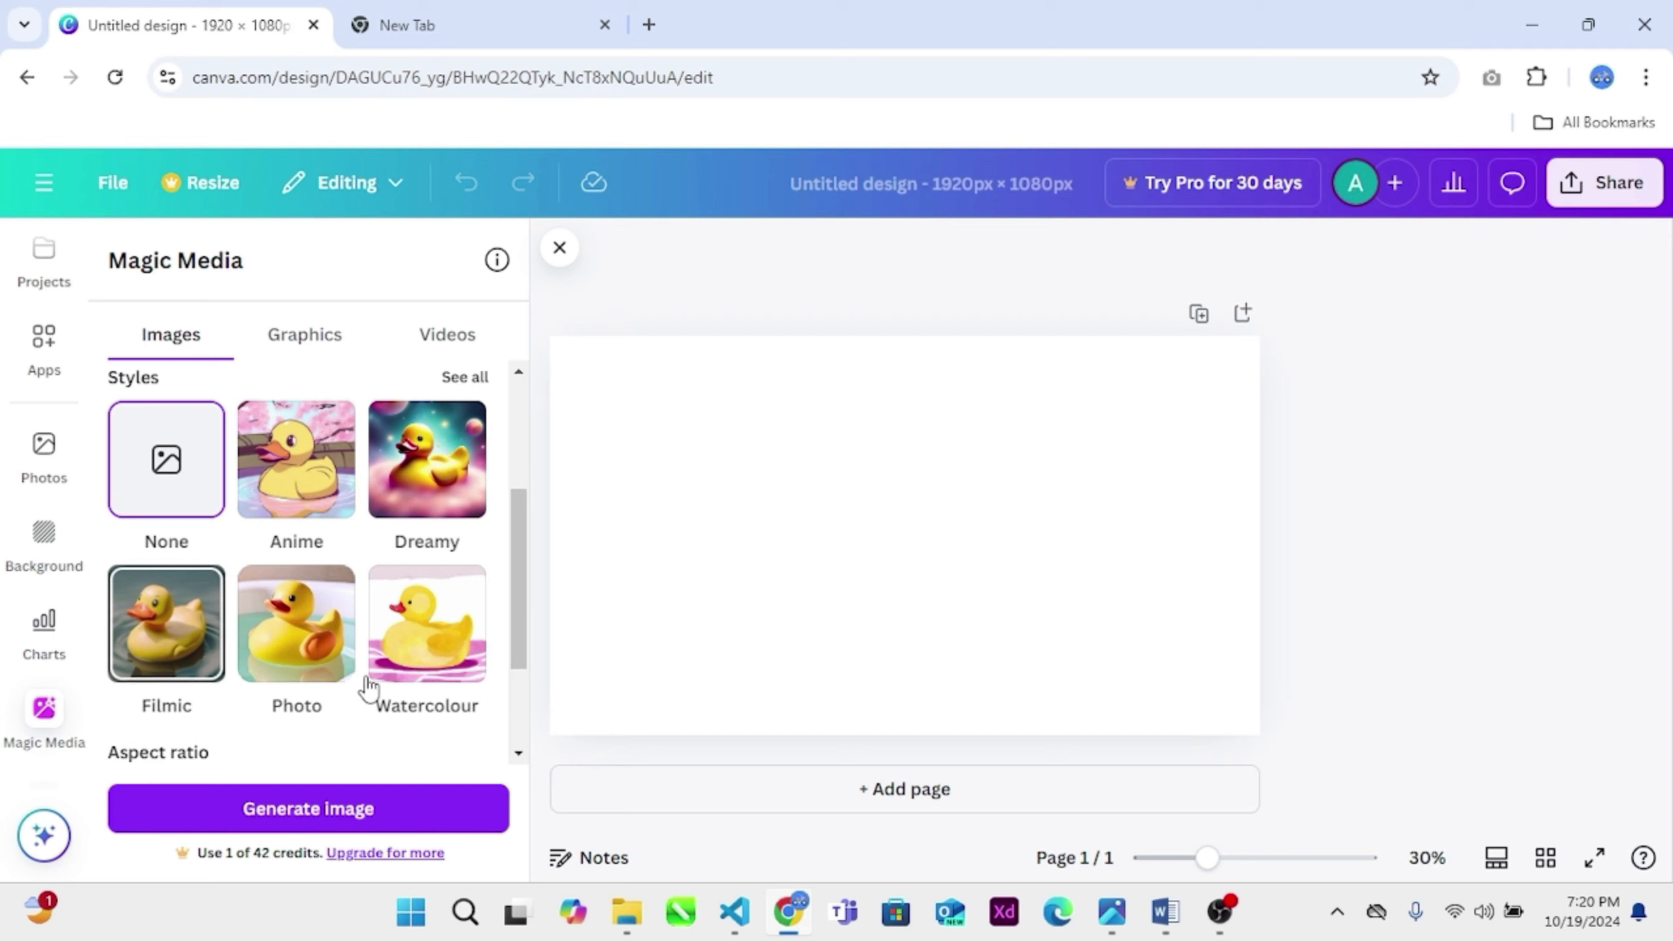
pyautogui.scroll(-3, 396, 702)
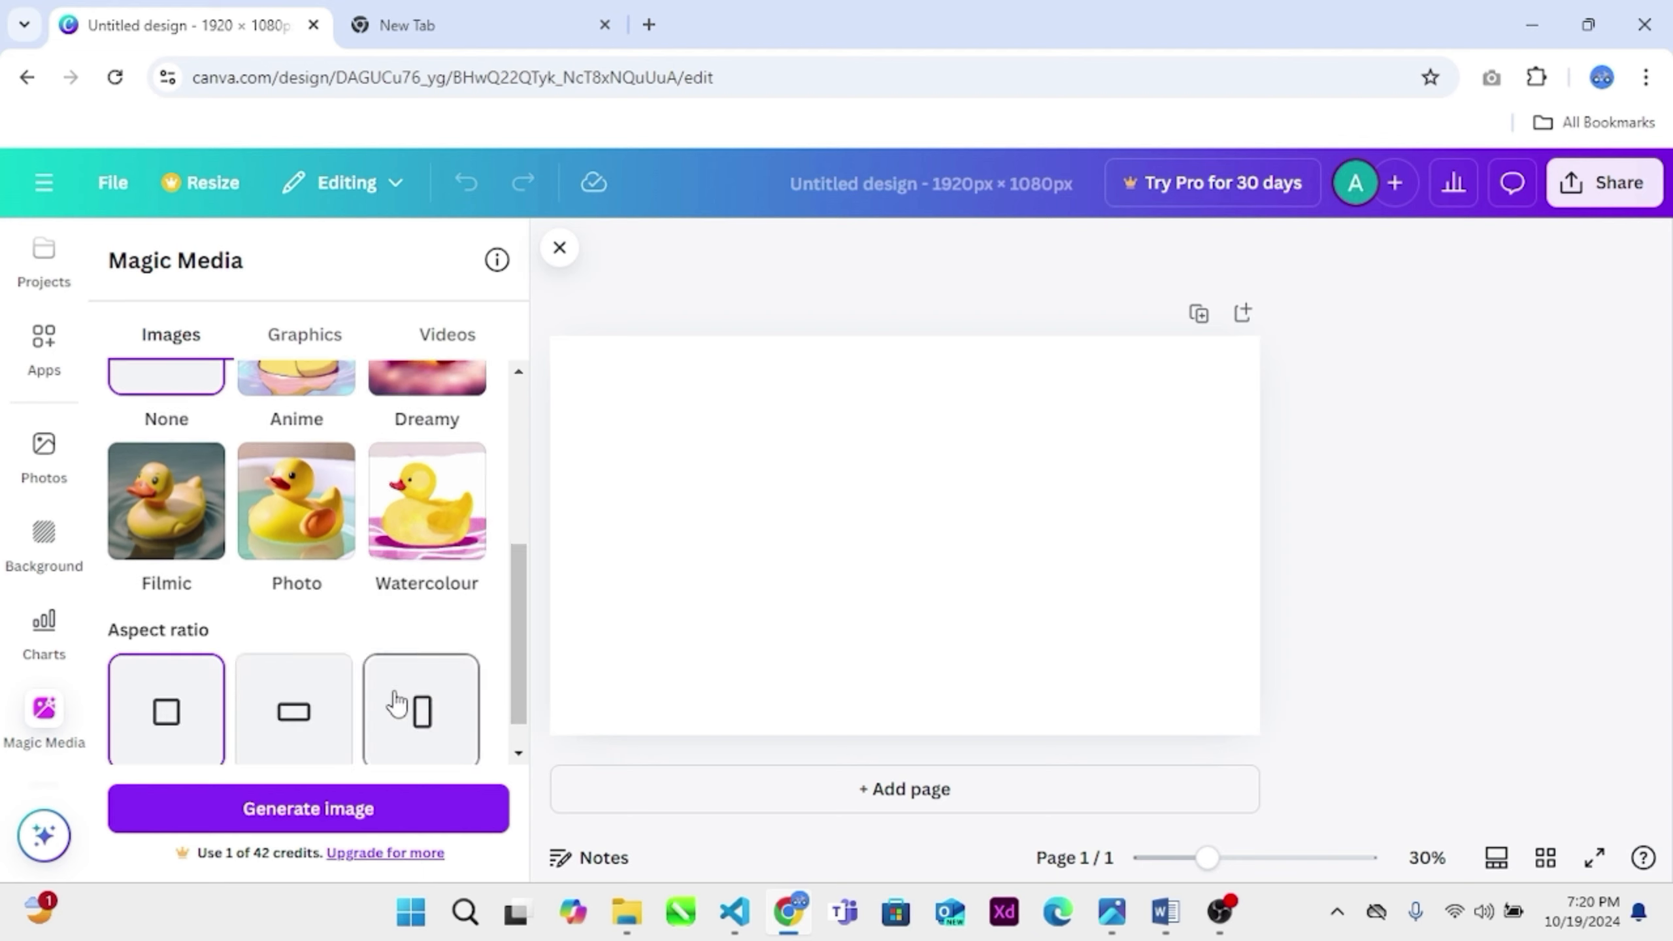
pyautogui.scroll(1, 293, 695)
pyautogui.scroll(-2, 293, 695)
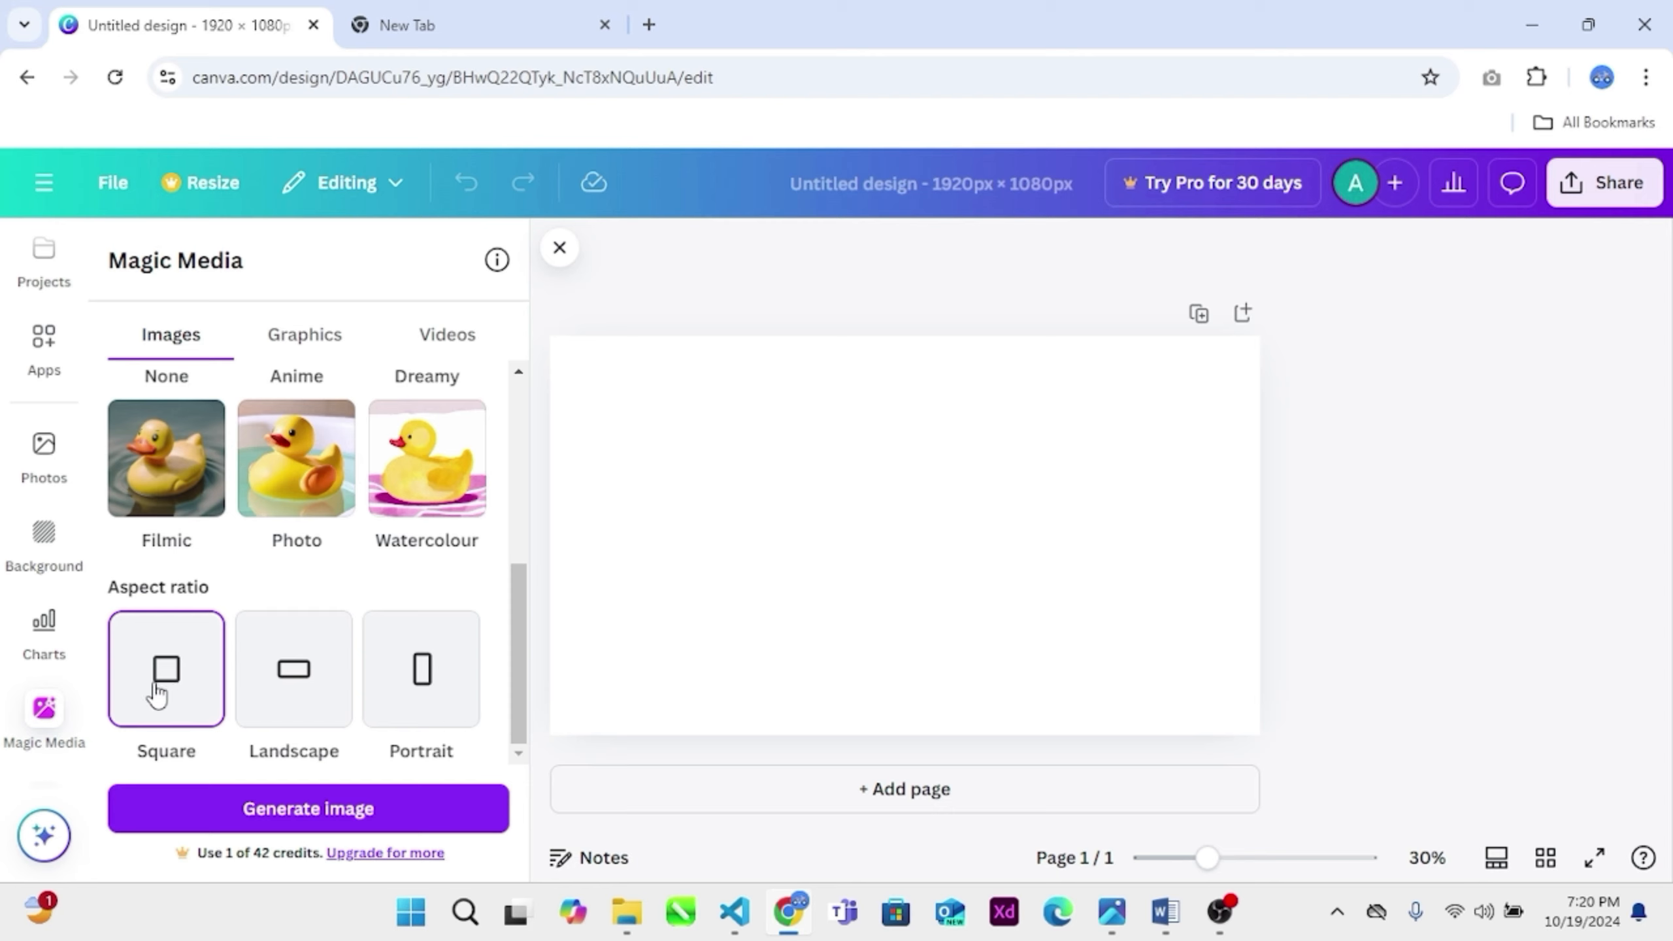
pyautogui.click(301, 675)
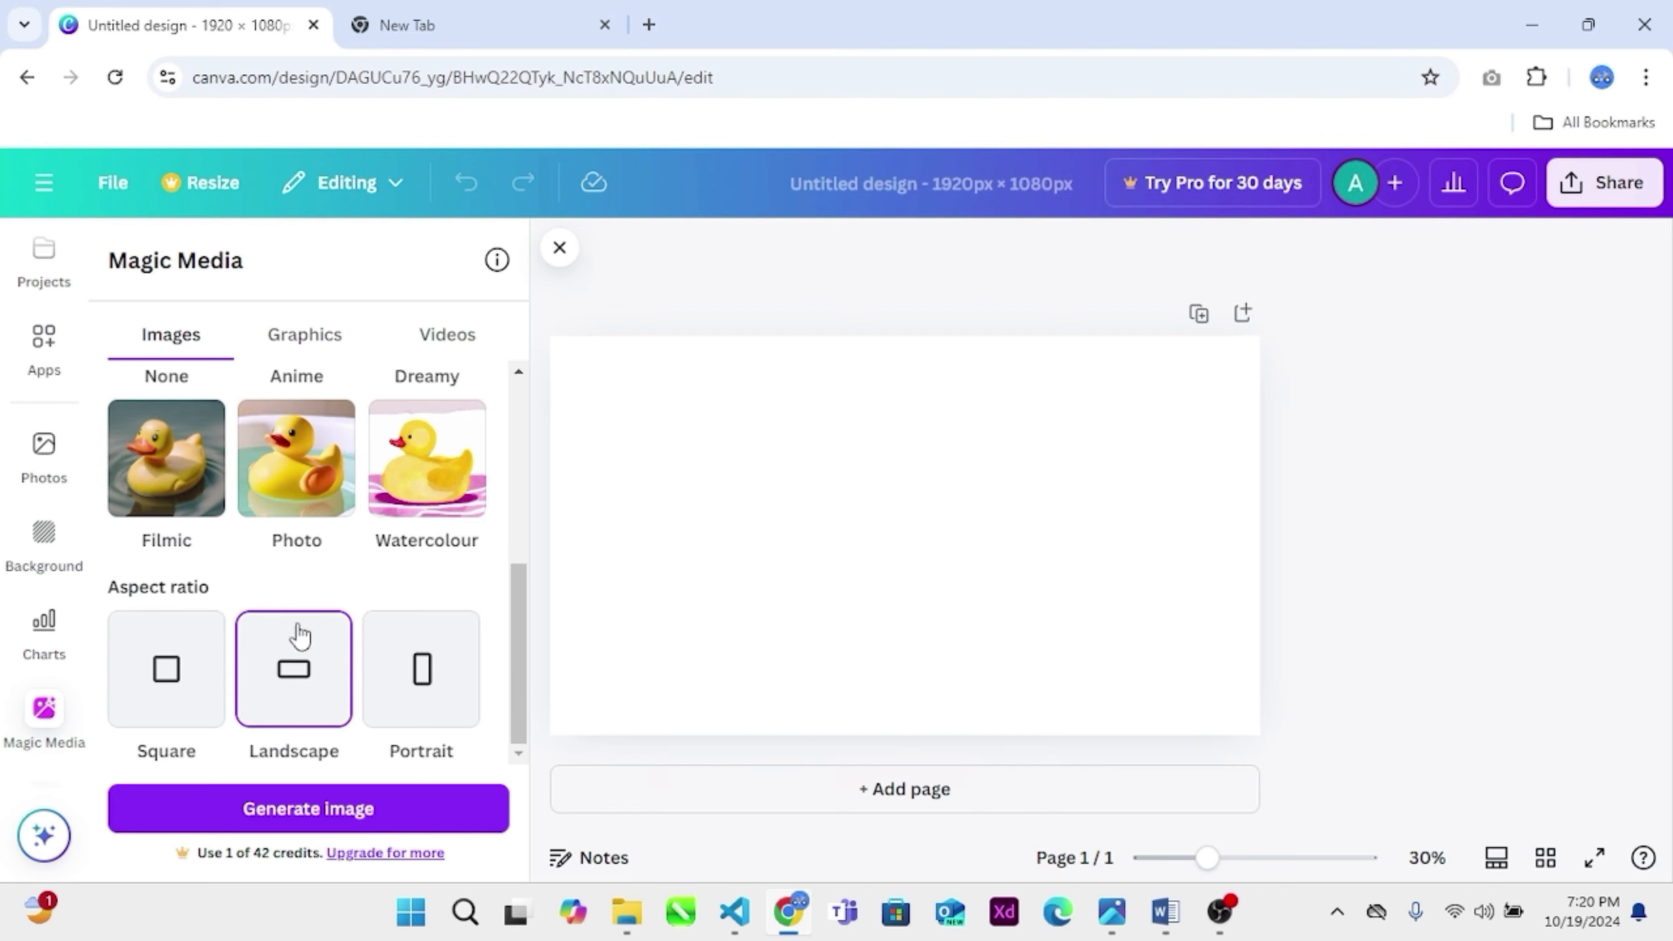
# Choose the Dreamy style and generate the images from the prompt.
pyautogui.scroll(4, 296, 512)
pyautogui.scroll(-2, 465, 543)
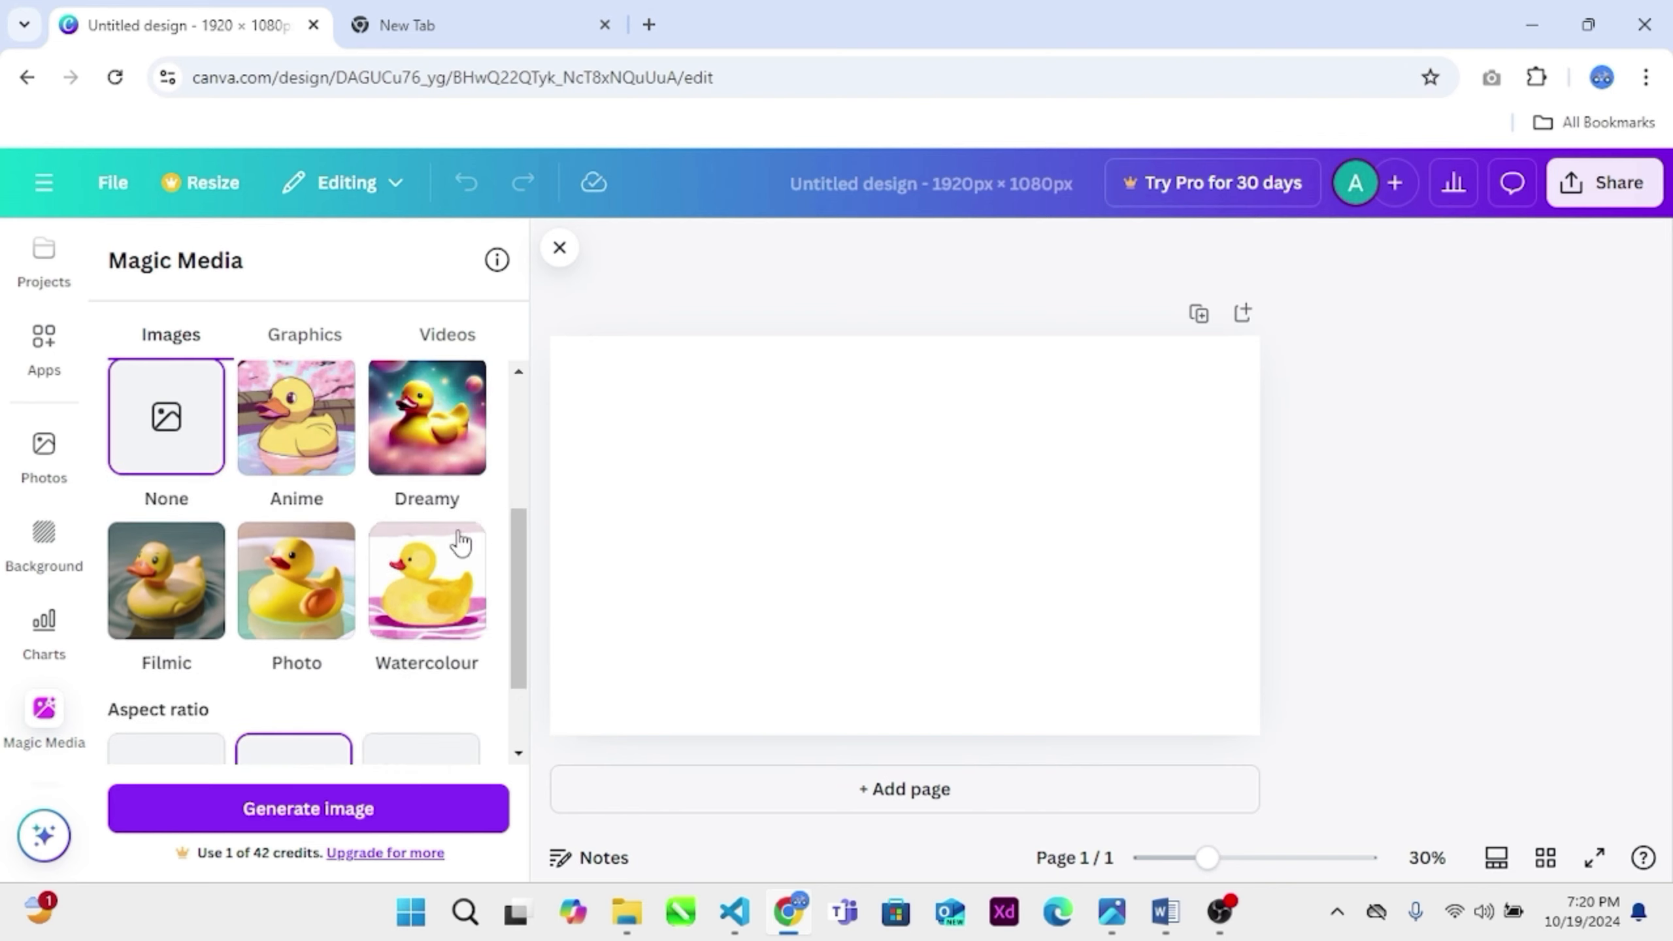
pyautogui.click(432, 447)
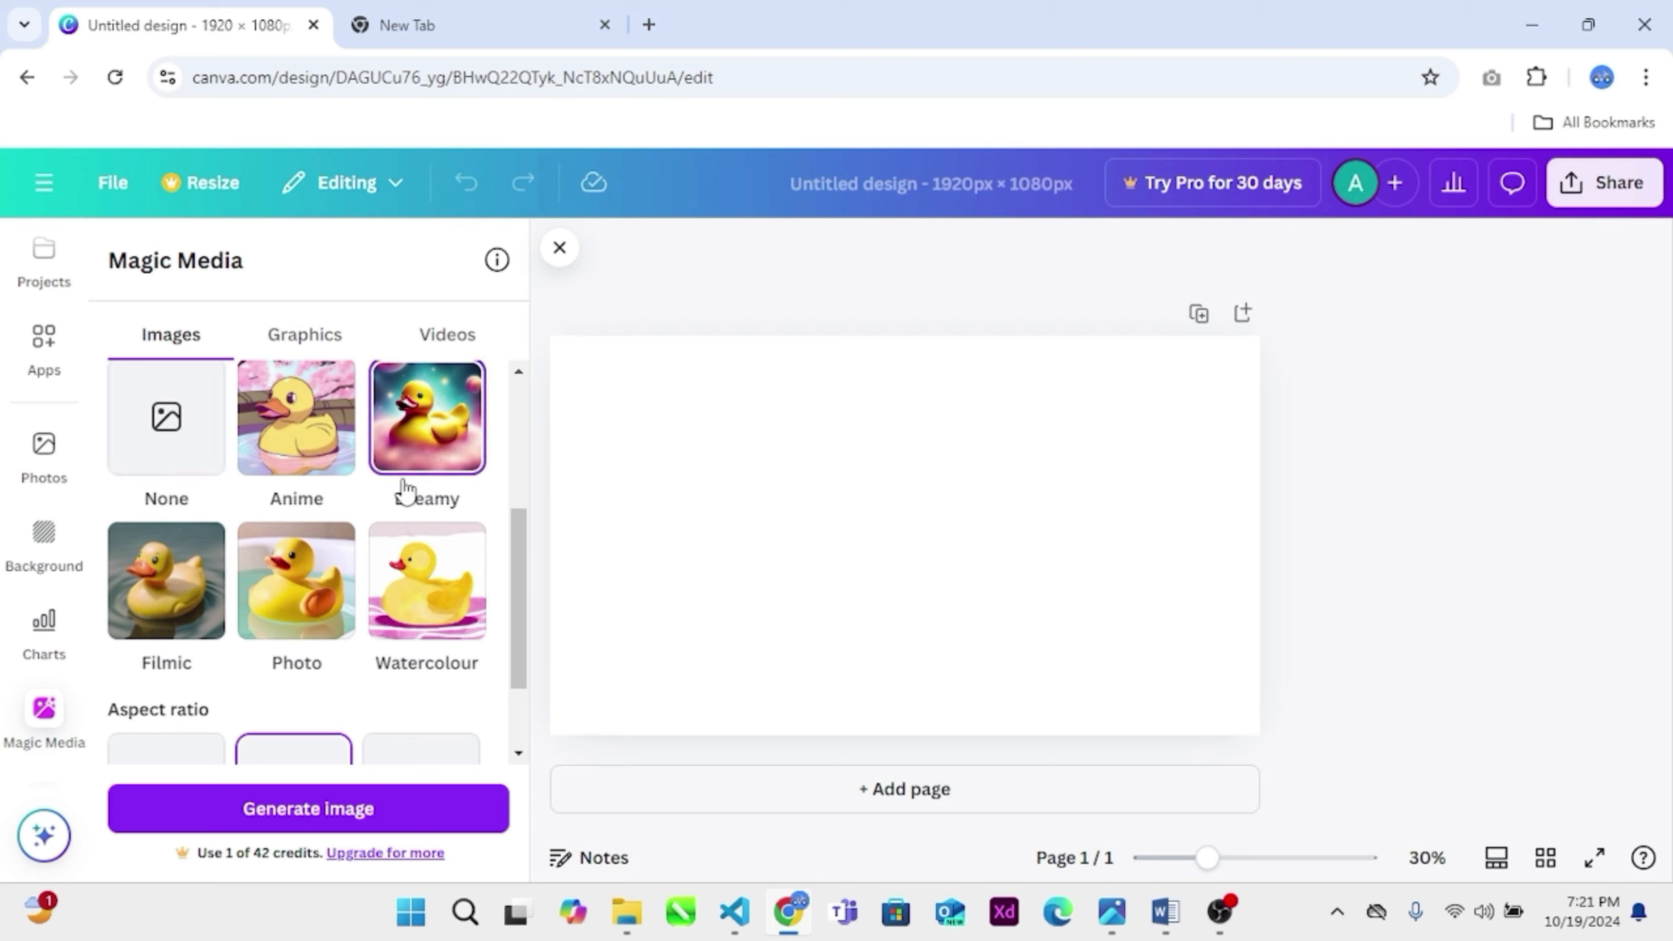
pyautogui.scroll(-2, 307, 711)
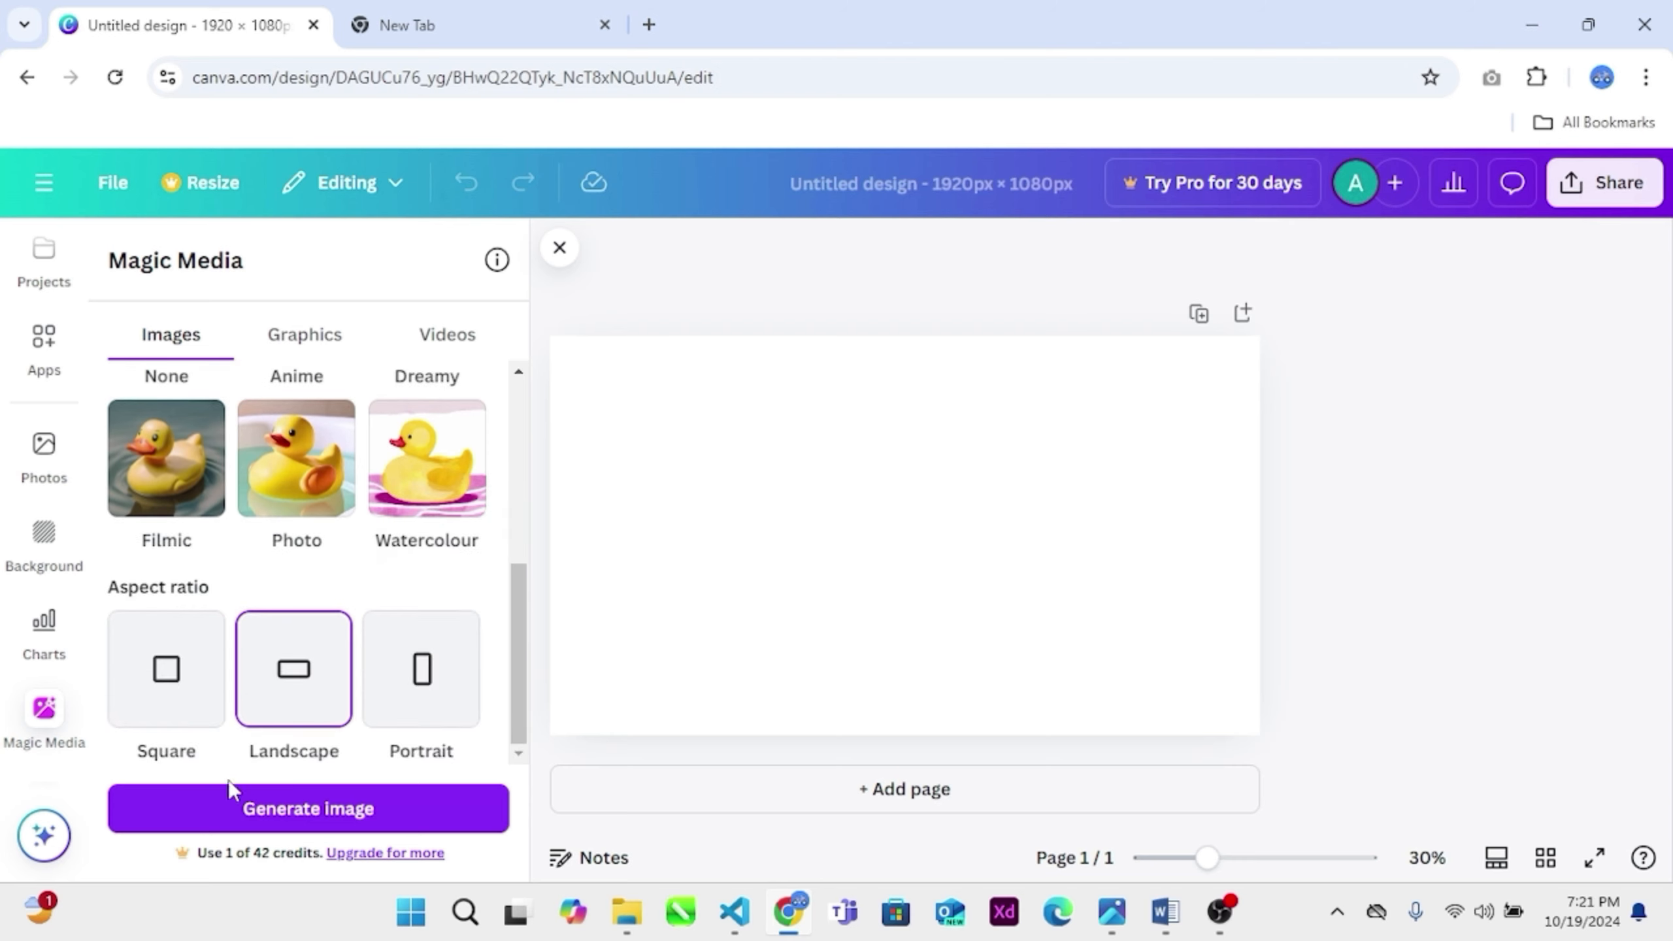
pyautogui.click(298, 815)
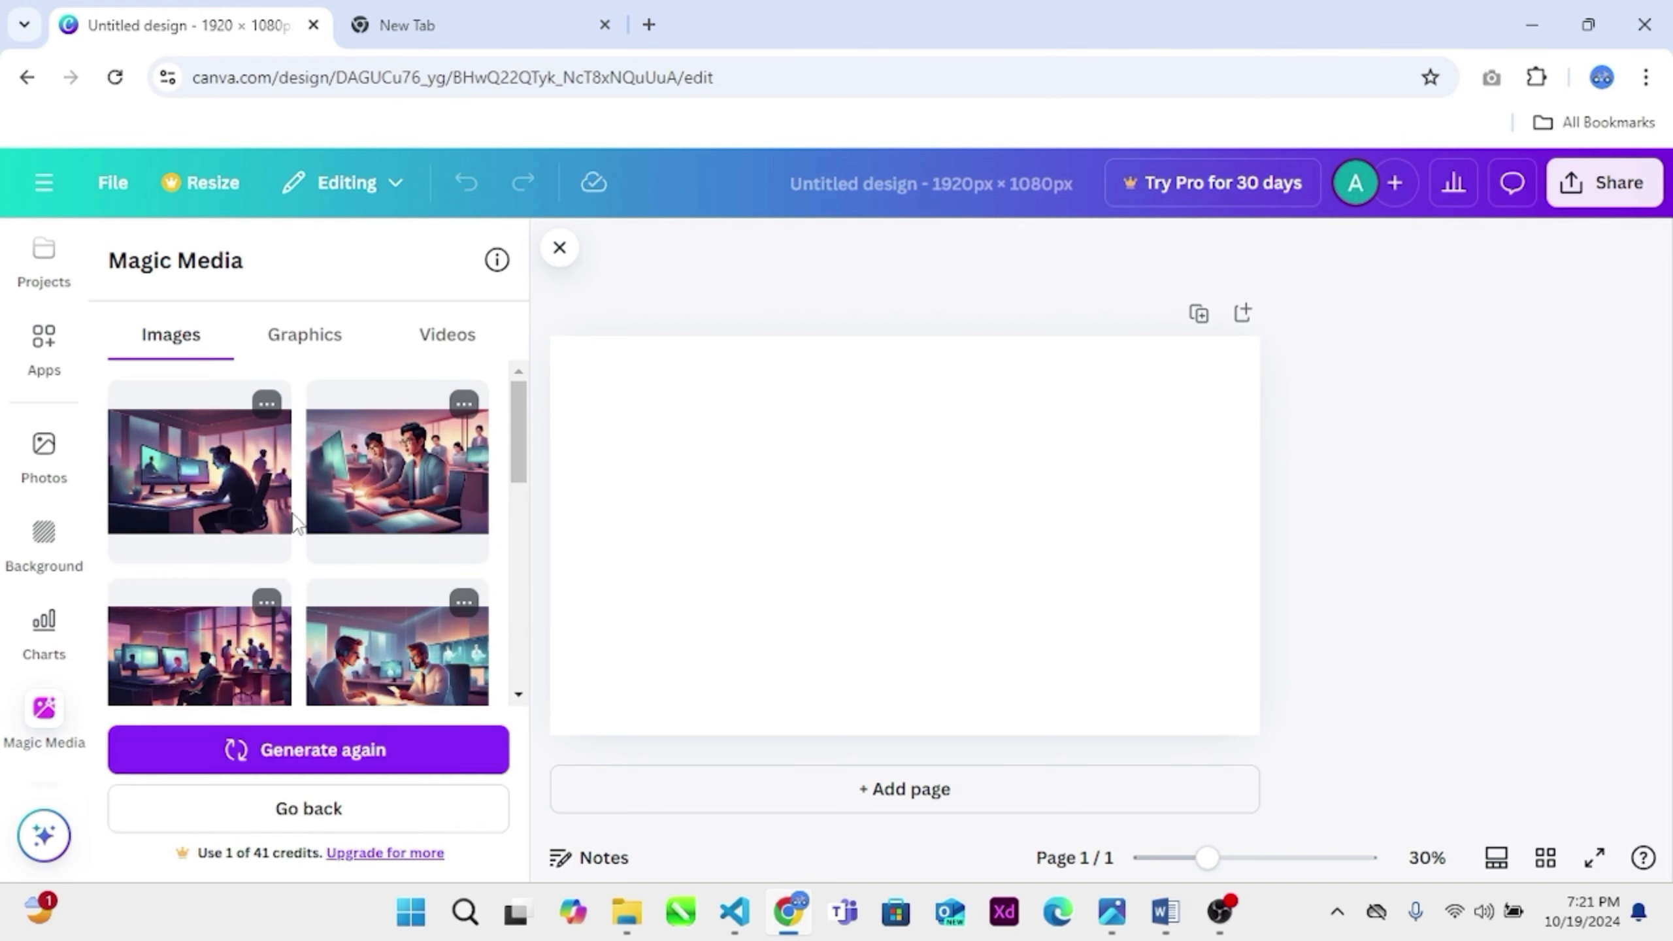
# Place the generated image of the seated man with colleagues standing behind him on the page and enlarge it to cover the page.
pyautogui.scroll(-2, 427, 603)
pyautogui.scroll(-3, 329, 527)
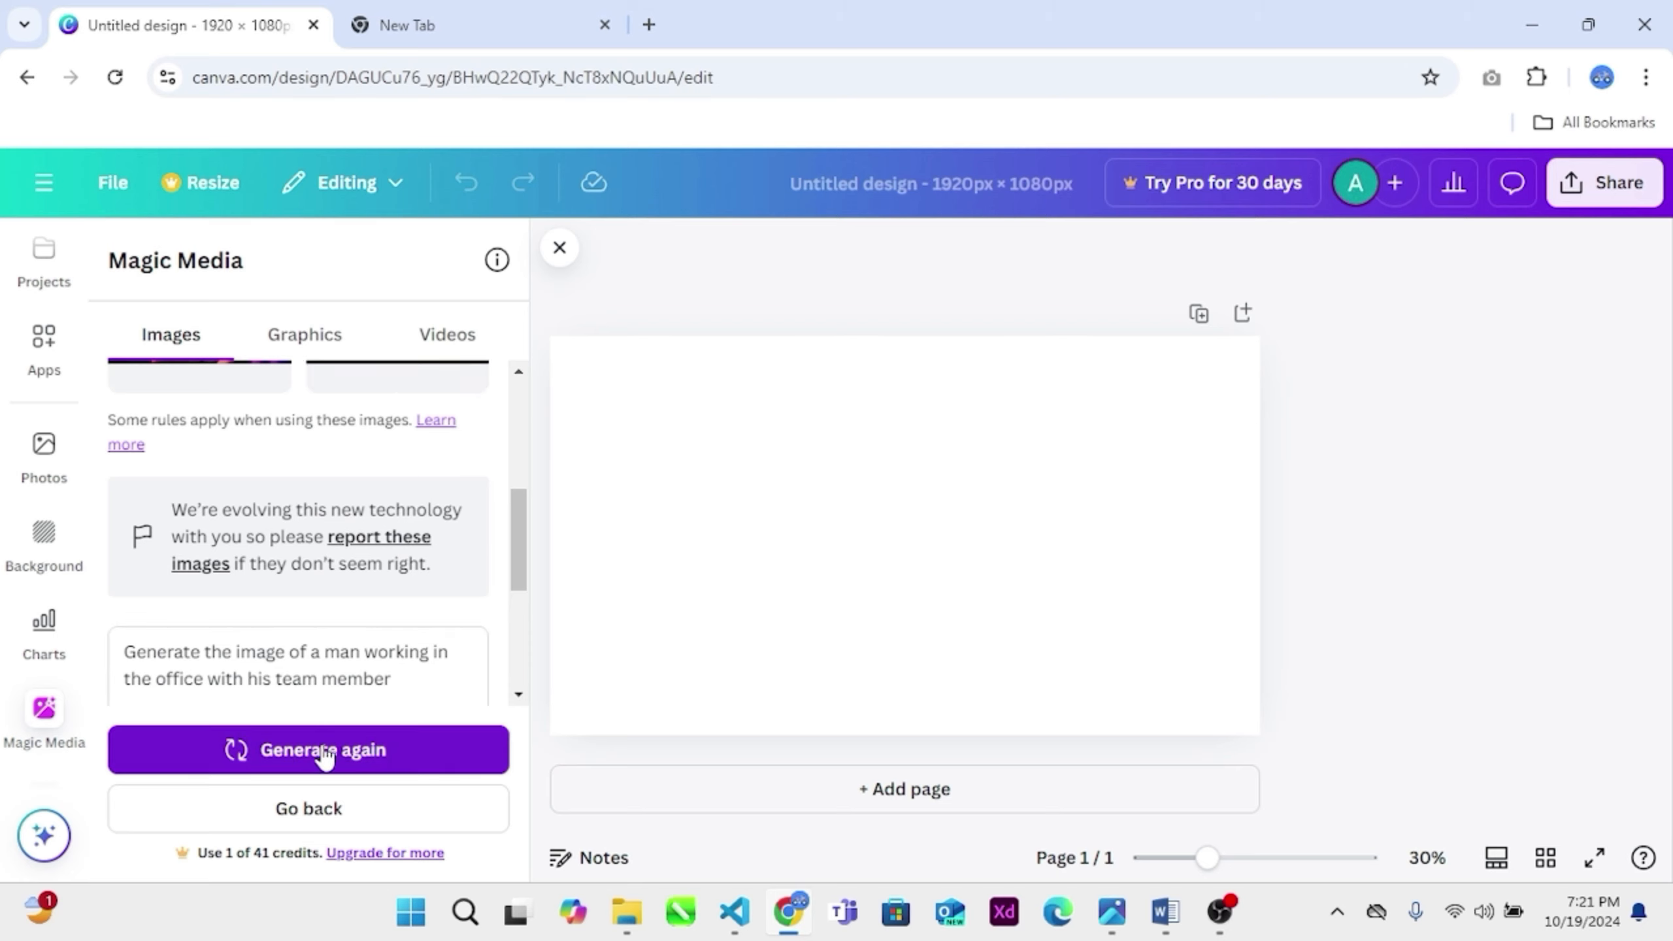
pyautogui.scroll(3, 369, 685)
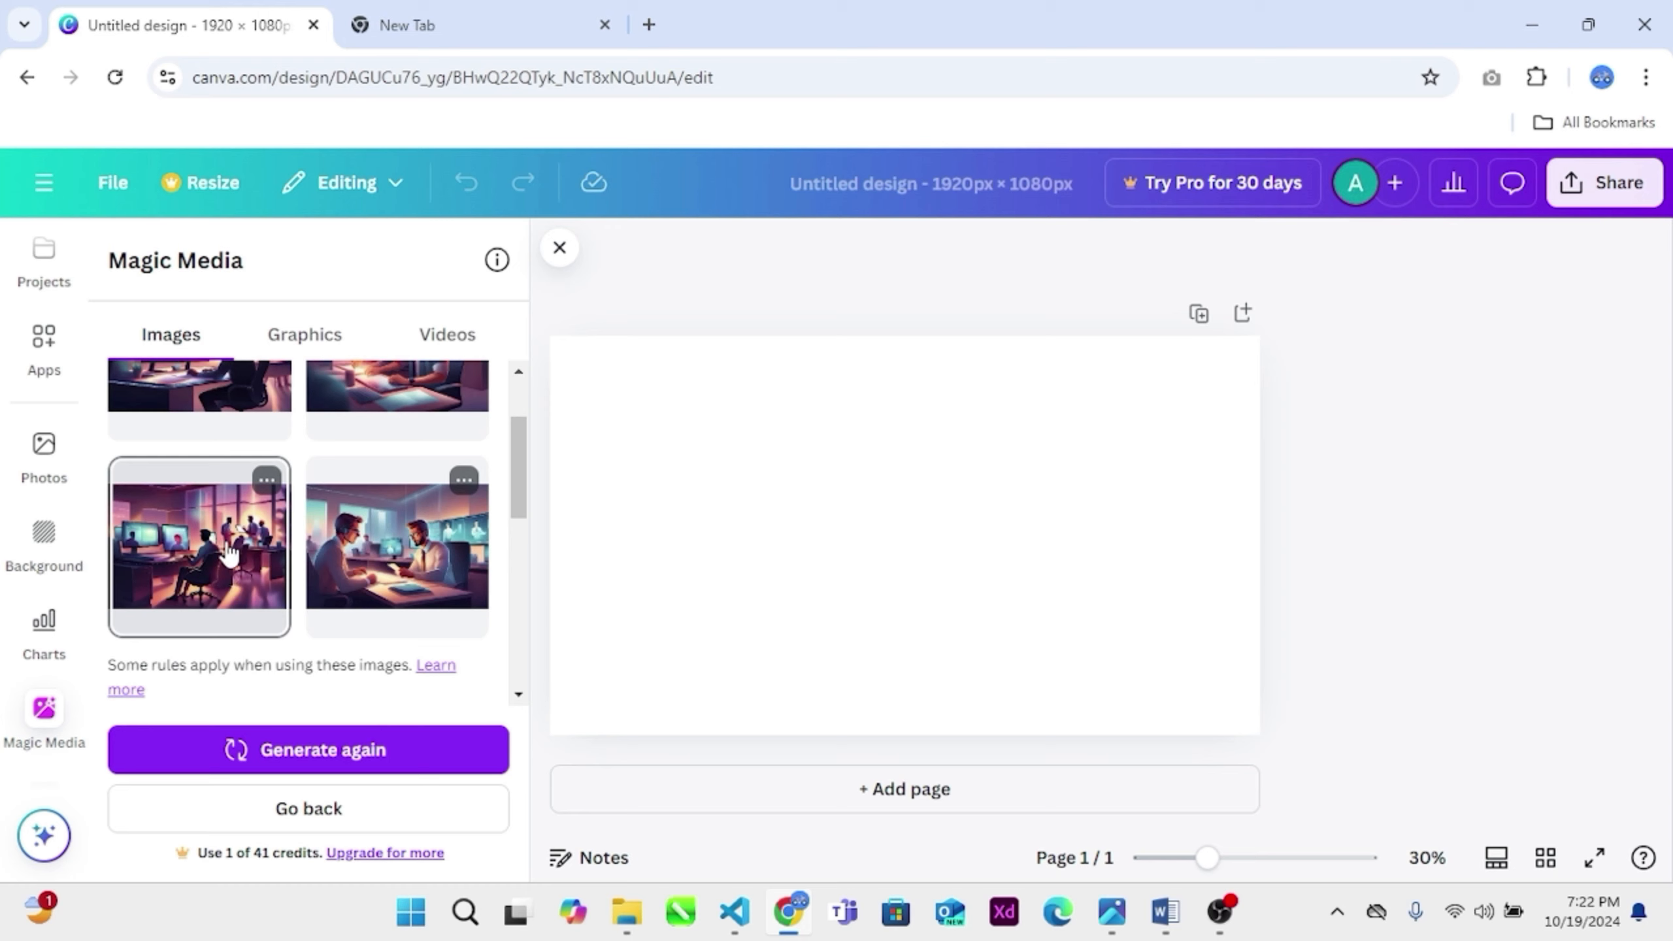
pyautogui.click(221, 560)
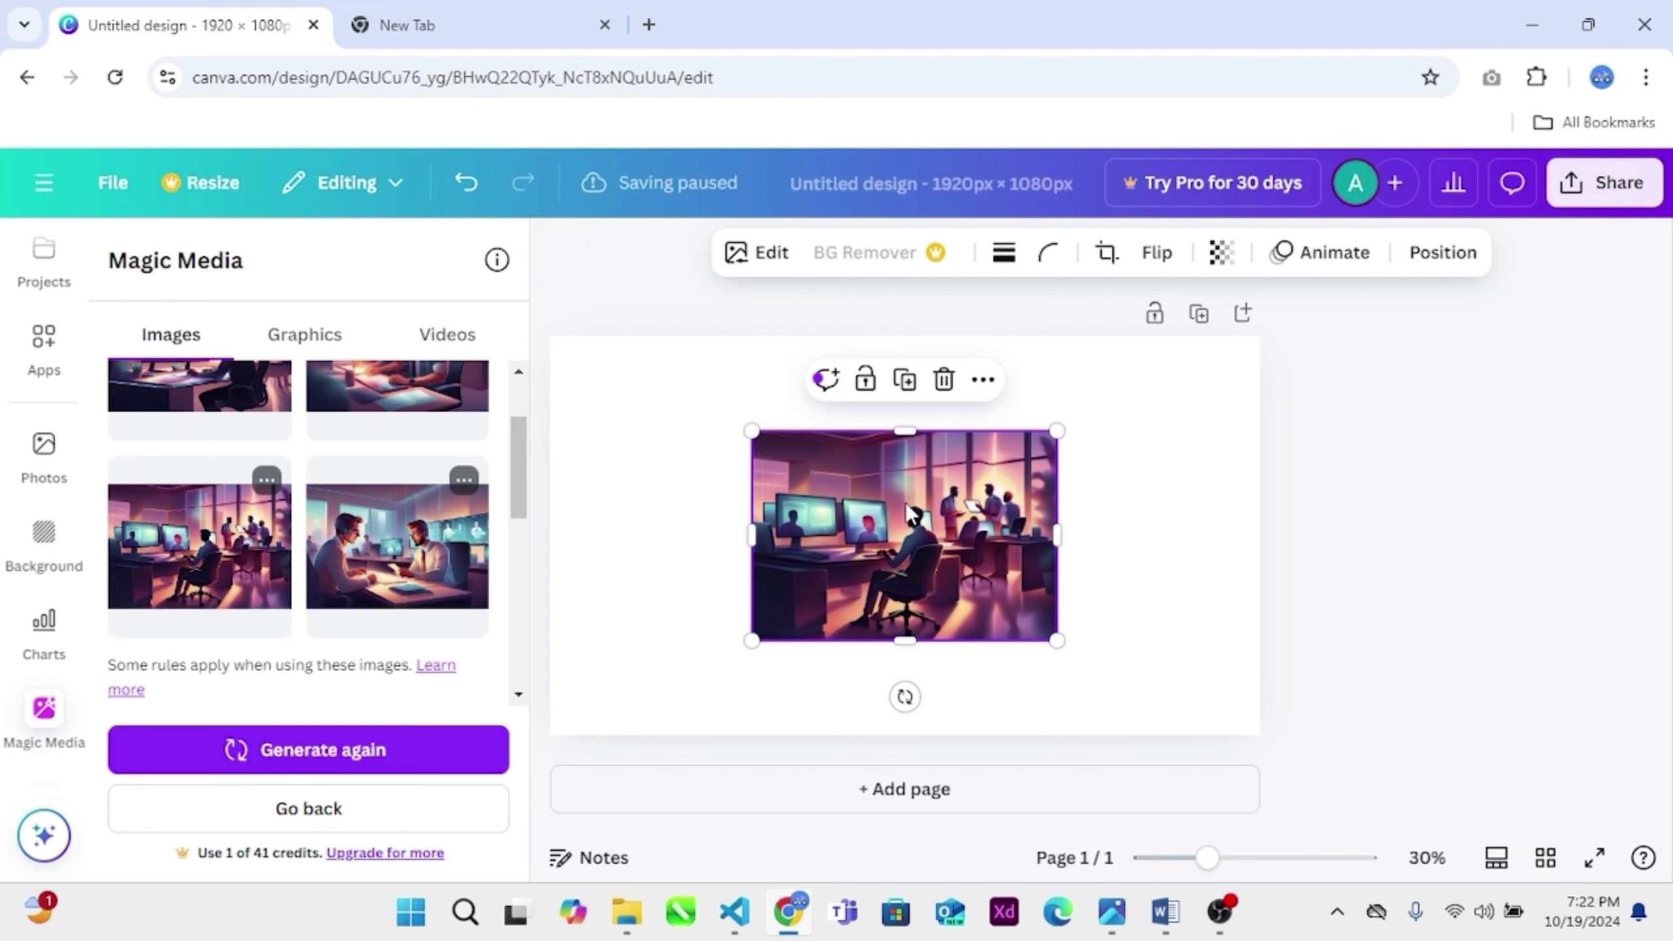
pyautogui.moveTo(908, 511); pyautogui.dragTo(699, 404)
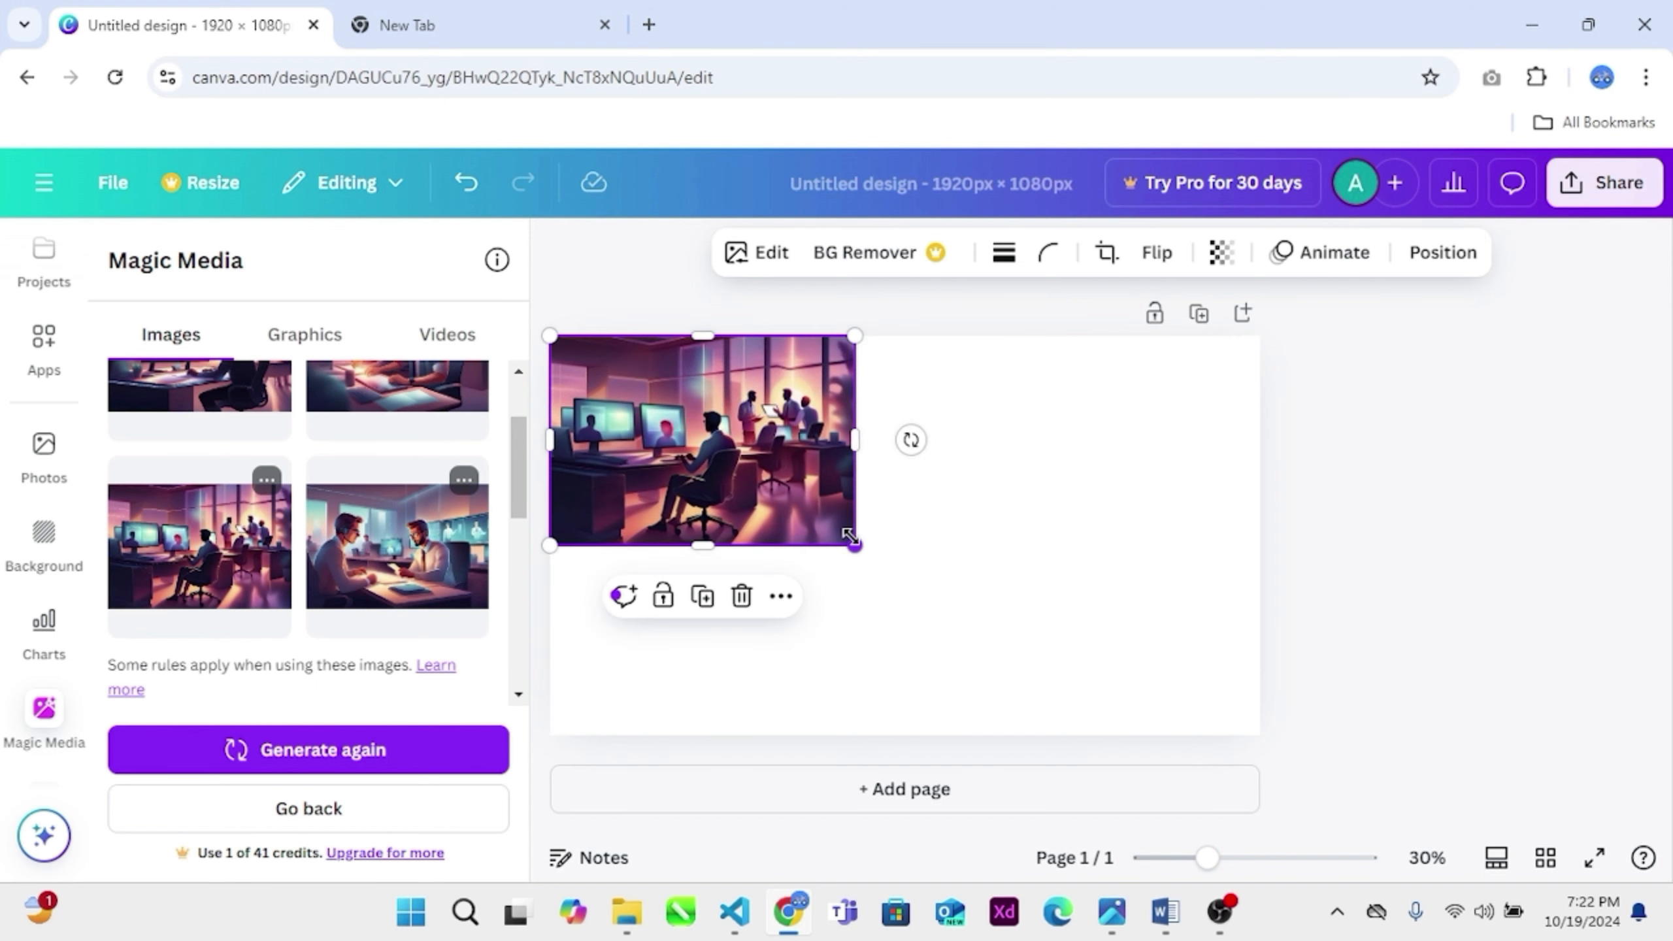
pyautogui.moveTo(849, 535); pyautogui.dragTo(1377, 690)
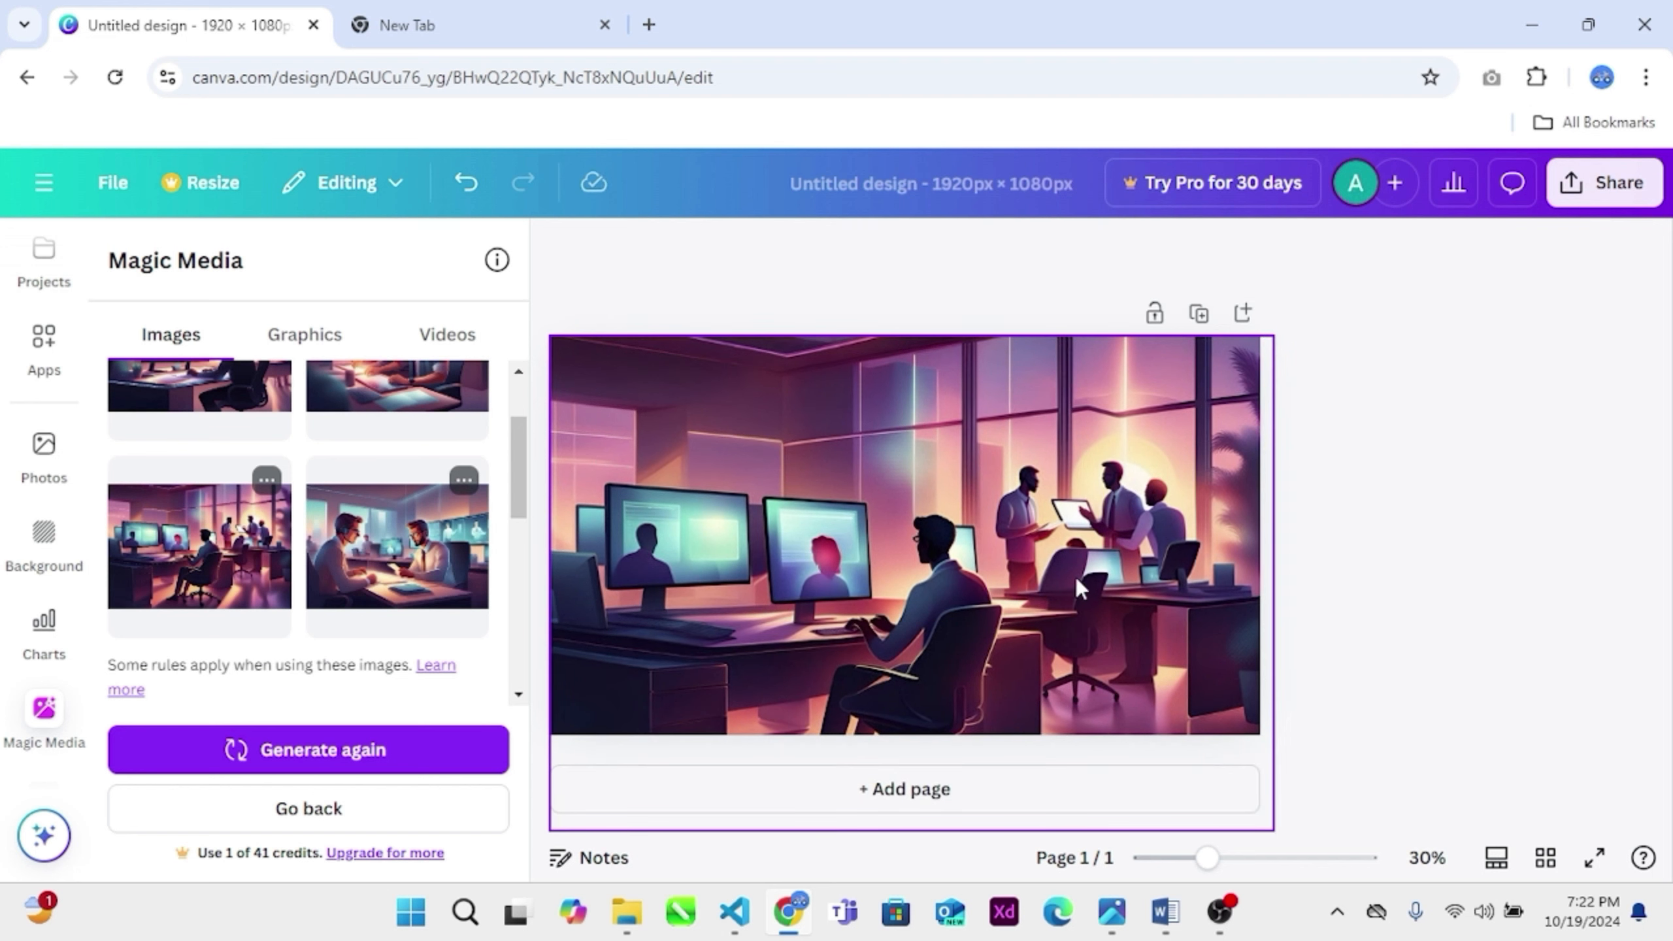
pyautogui.click(976, 607)
pyautogui.click(1450, 378)
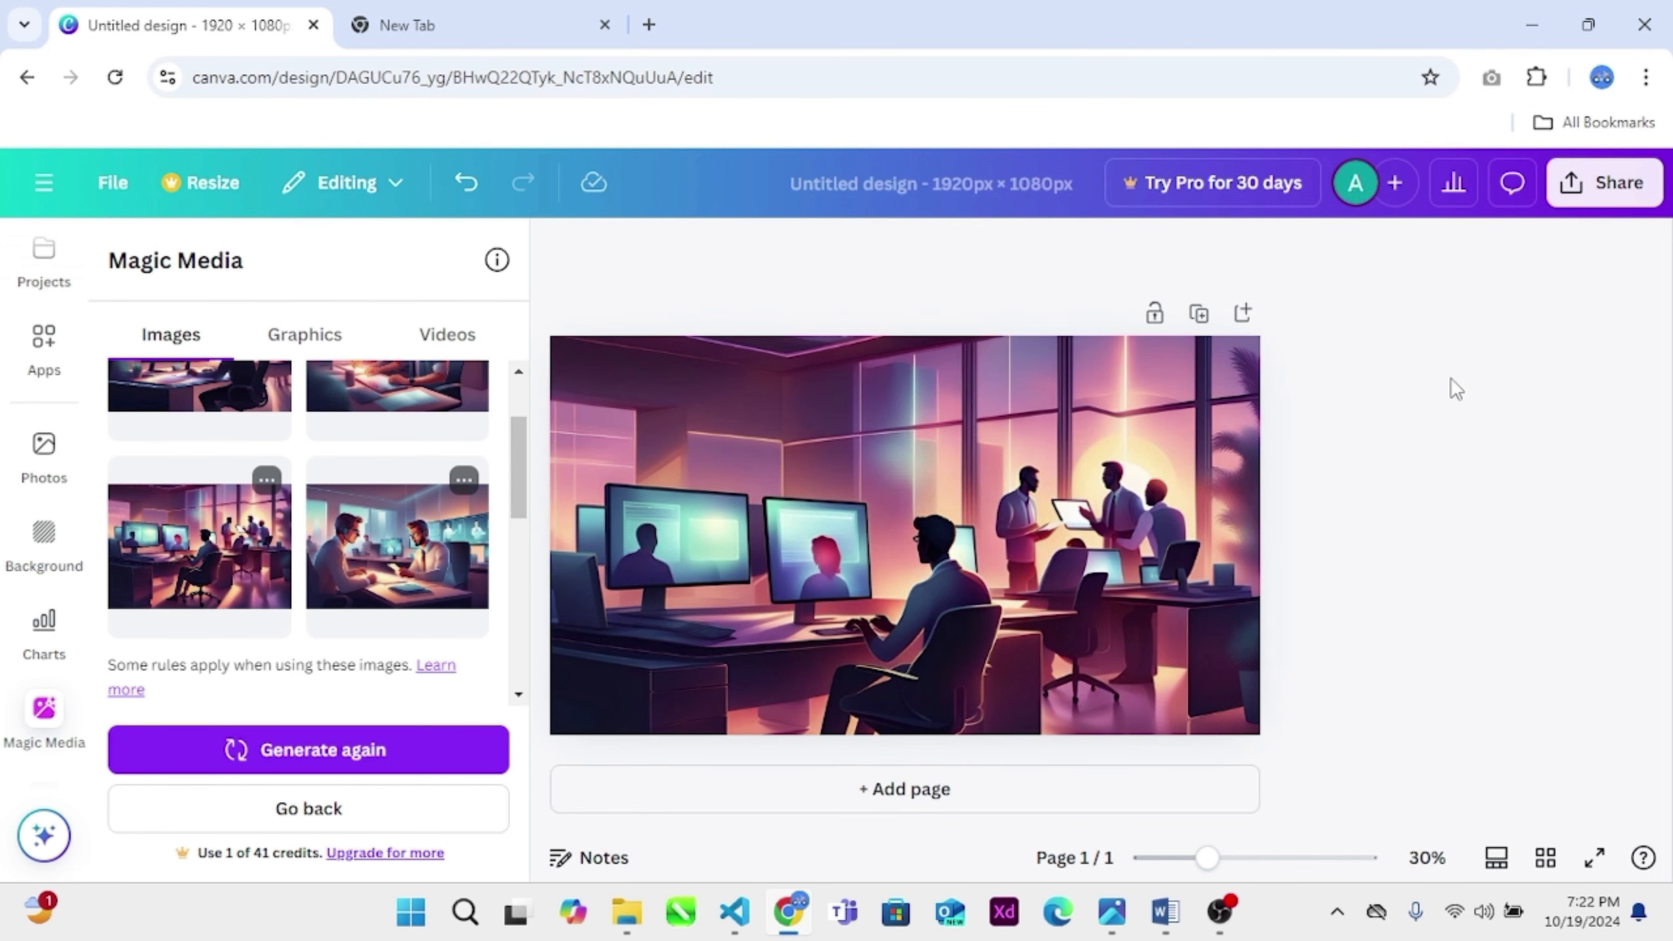
# Set the style to None and generate the images again from the same prompt.
pyautogui.scroll(-4, 261, 590)
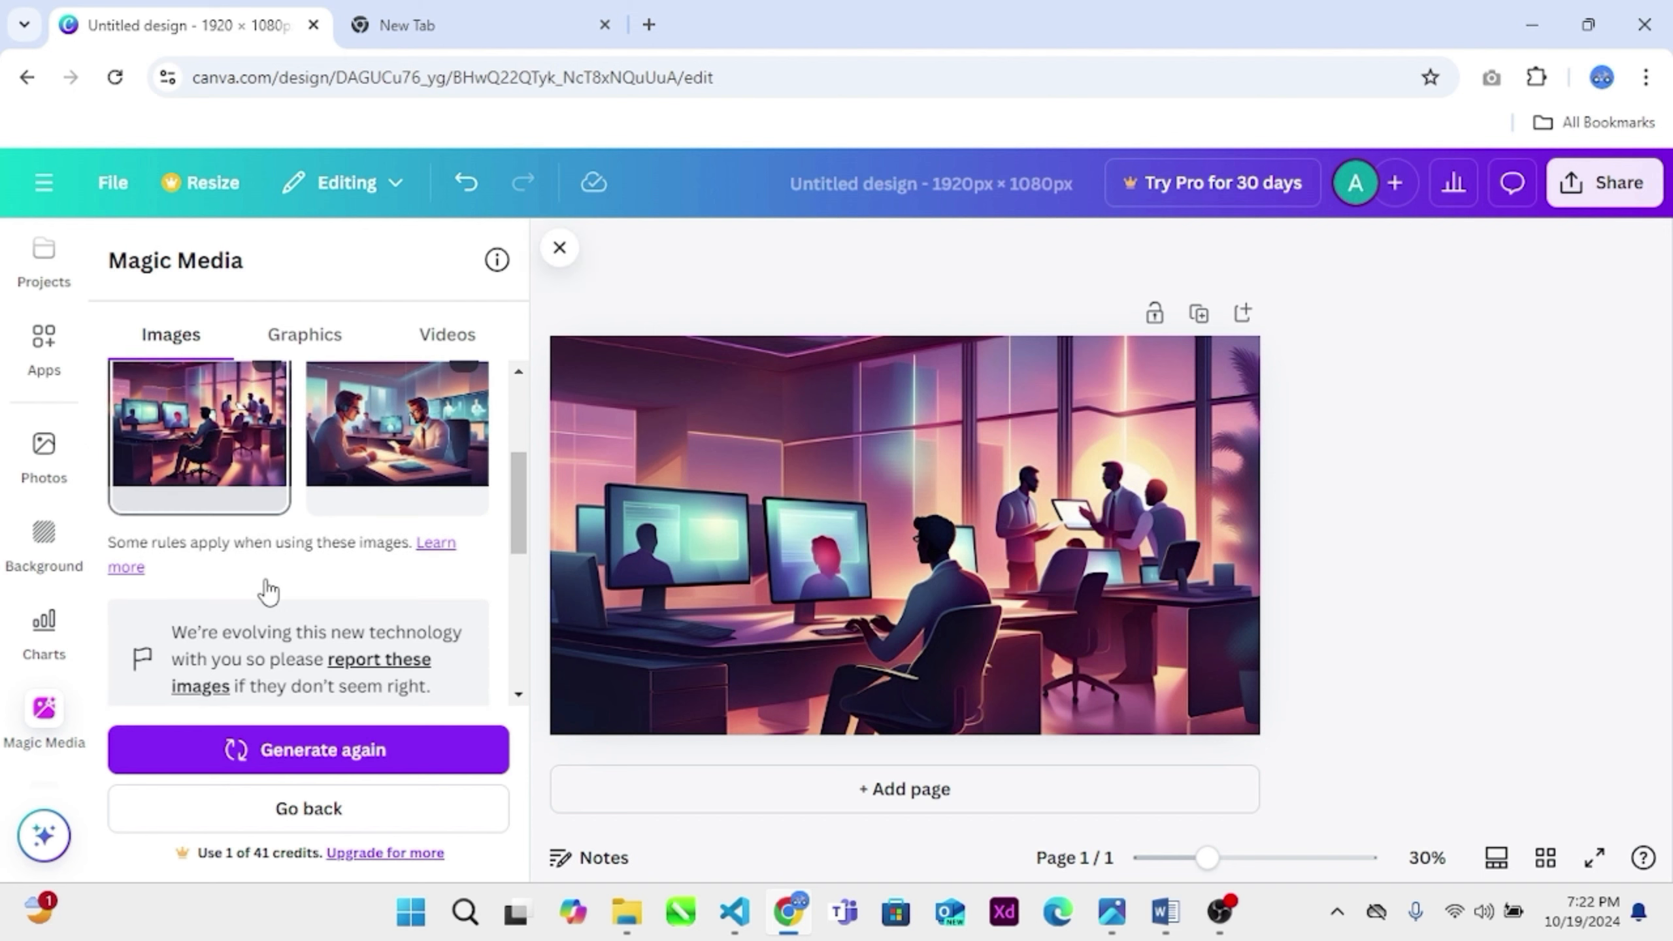
pyautogui.scroll(-3, 268, 642)
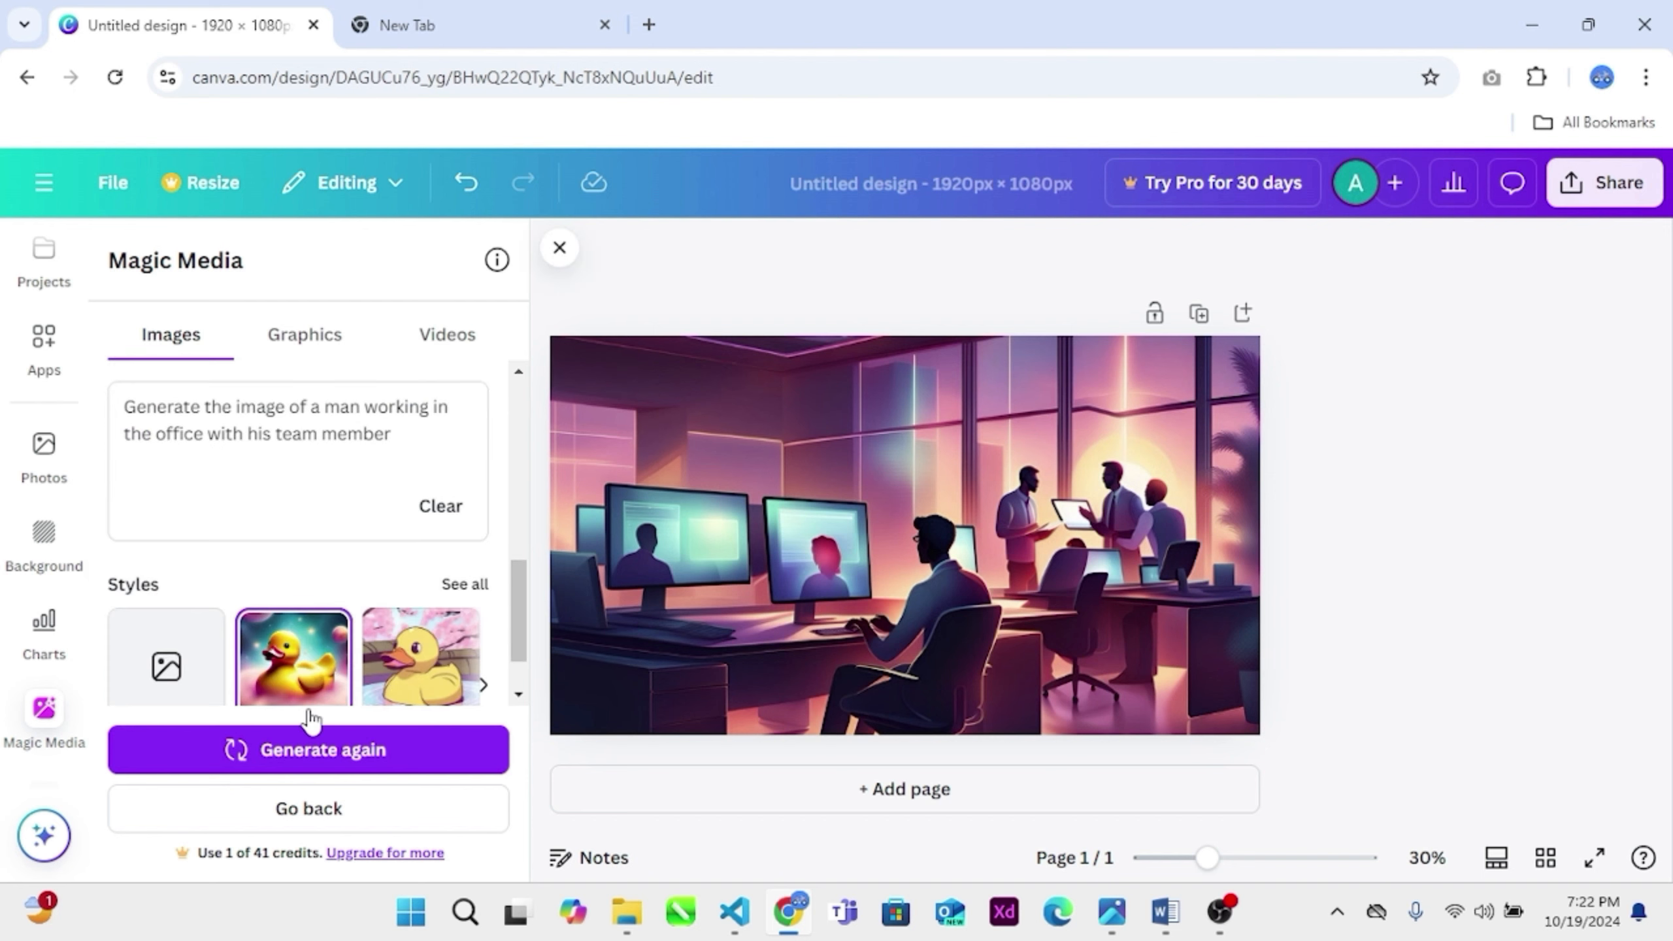
pyautogui.scroll(-2, 341, 758)
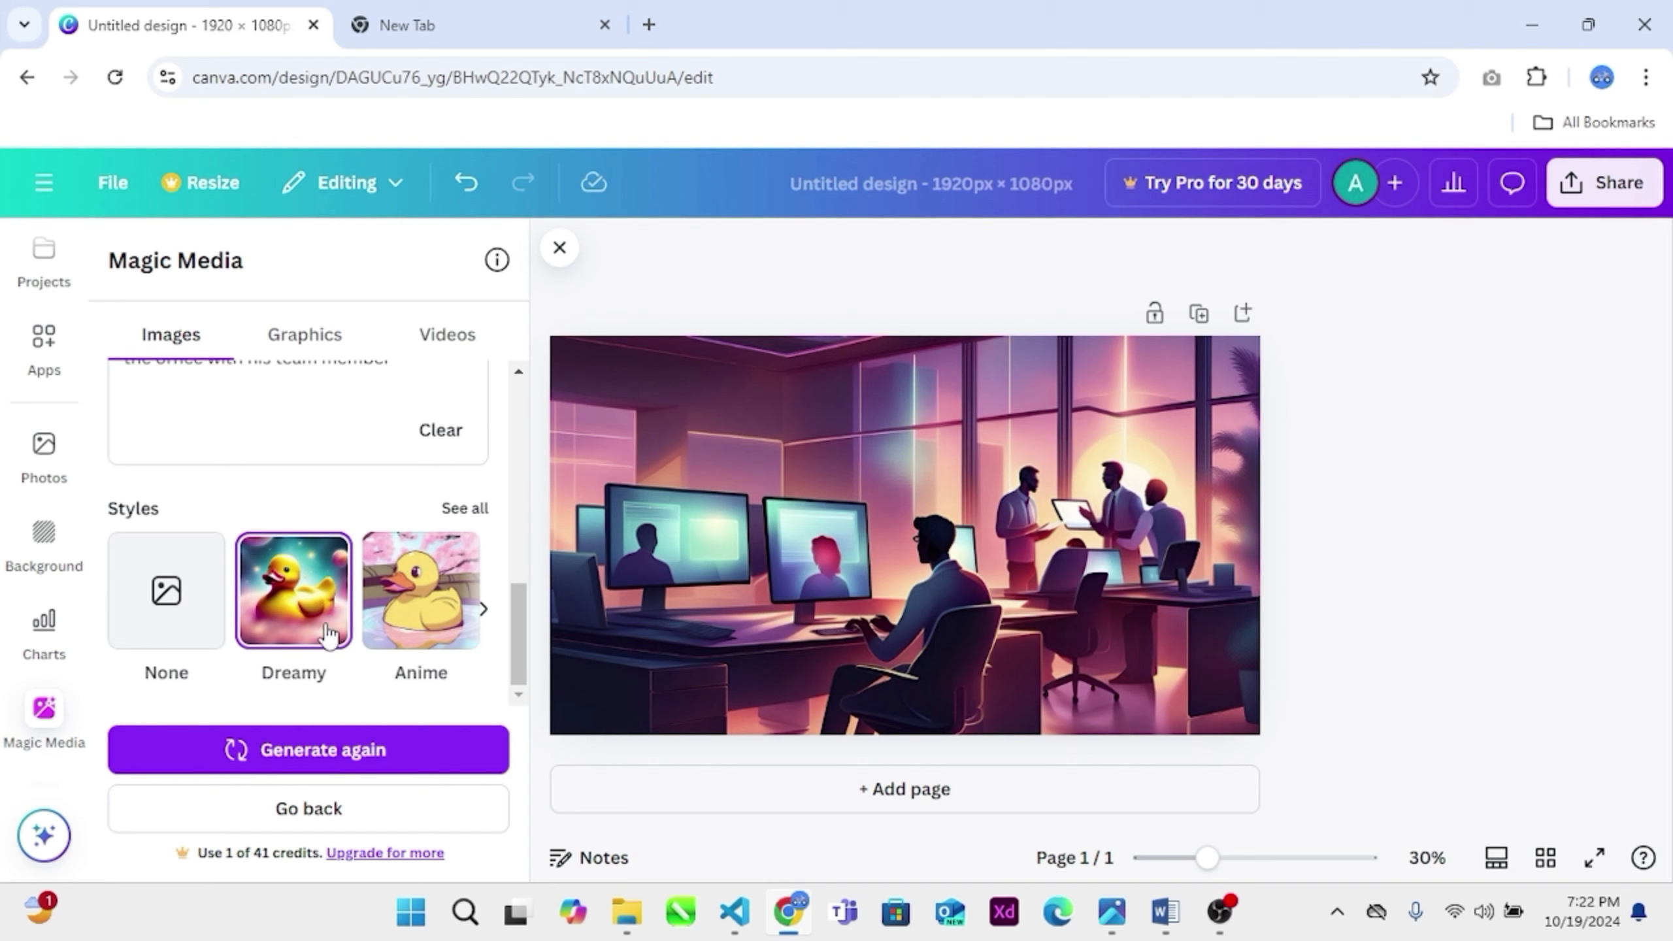
pyautogui.click(186, 638)
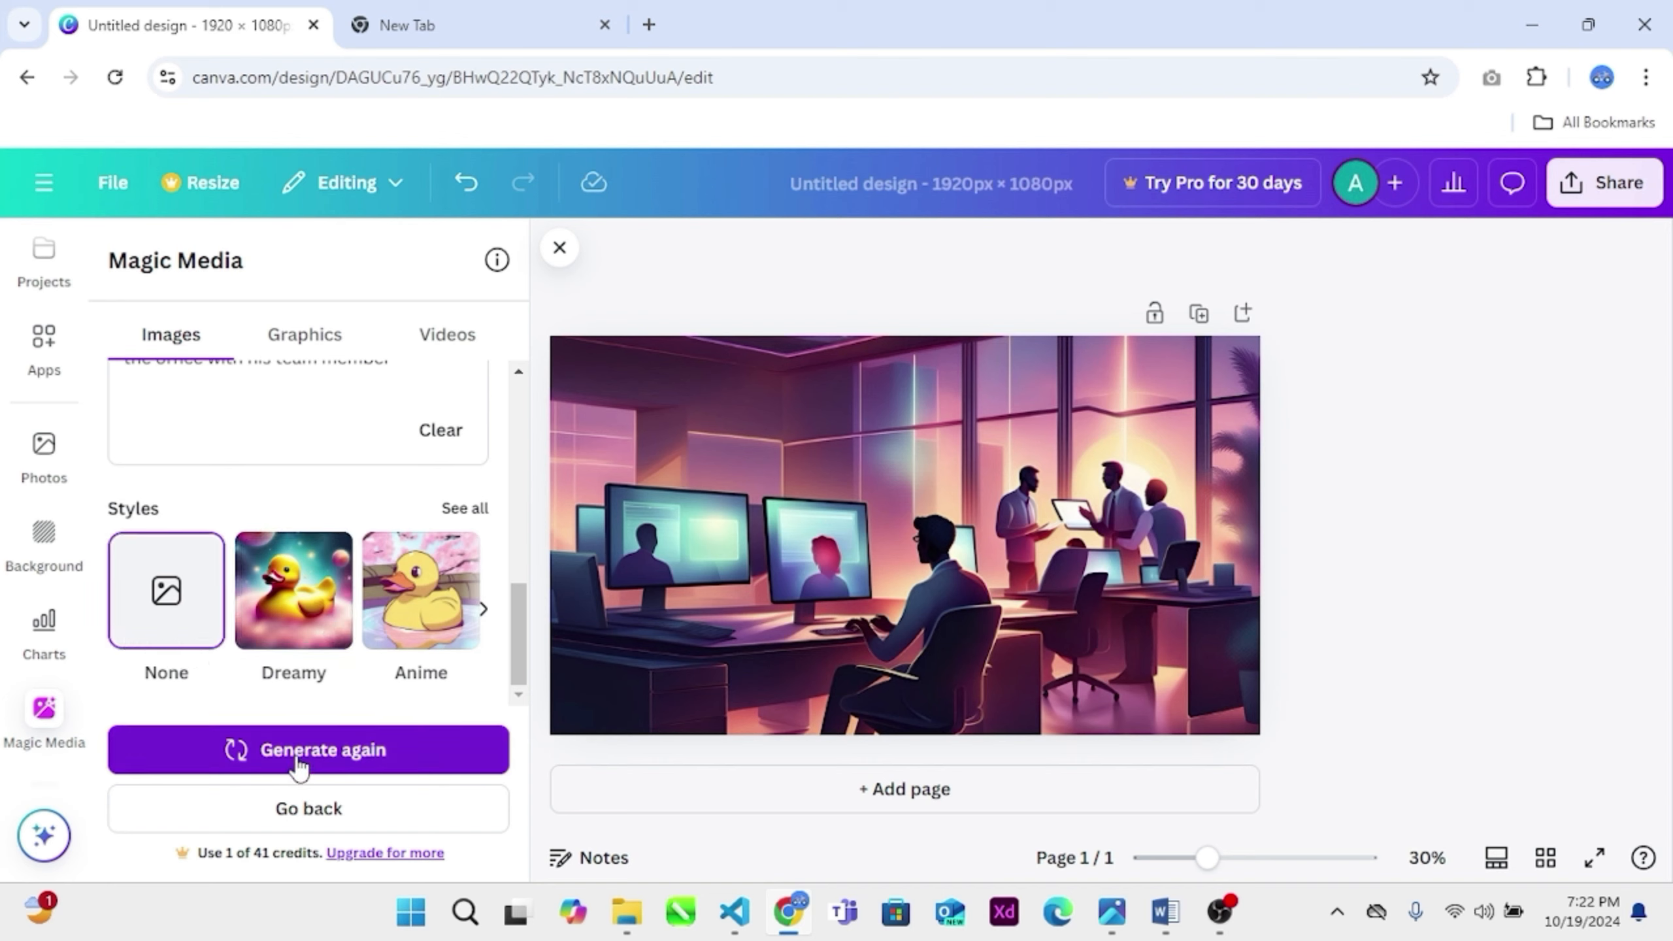
pyautogui.click(321, 758)
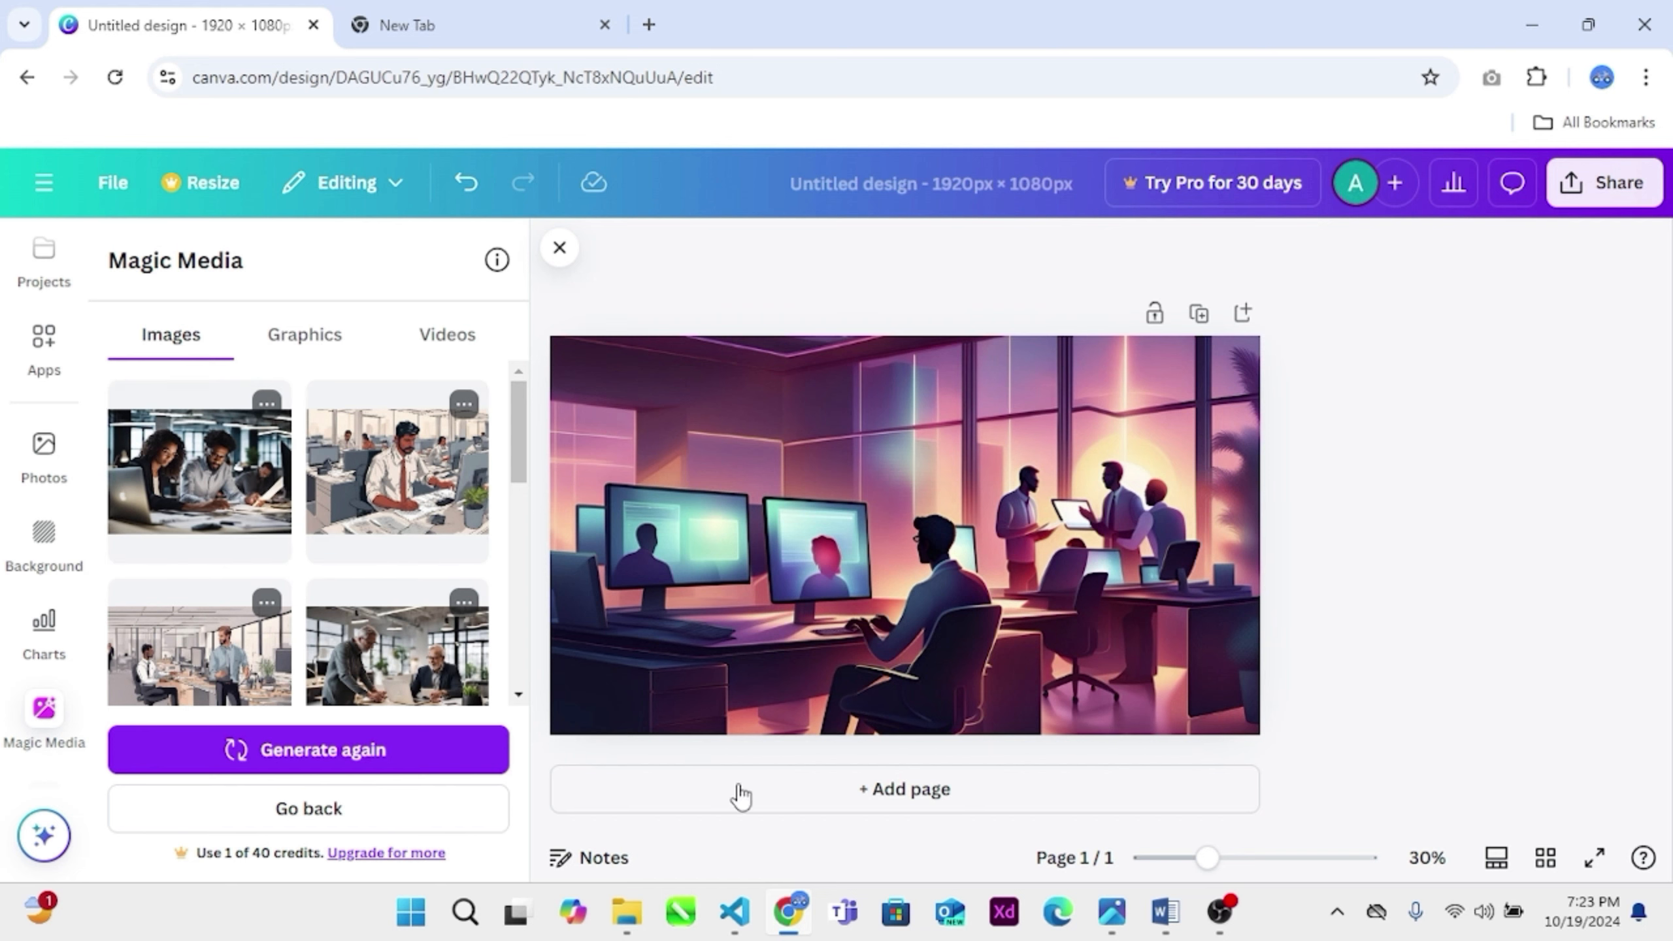
# Add a second page and place the generated photo of the woman and man at the laptop on it, enlarged to cover the page.
pyautogui.click(870, 800)
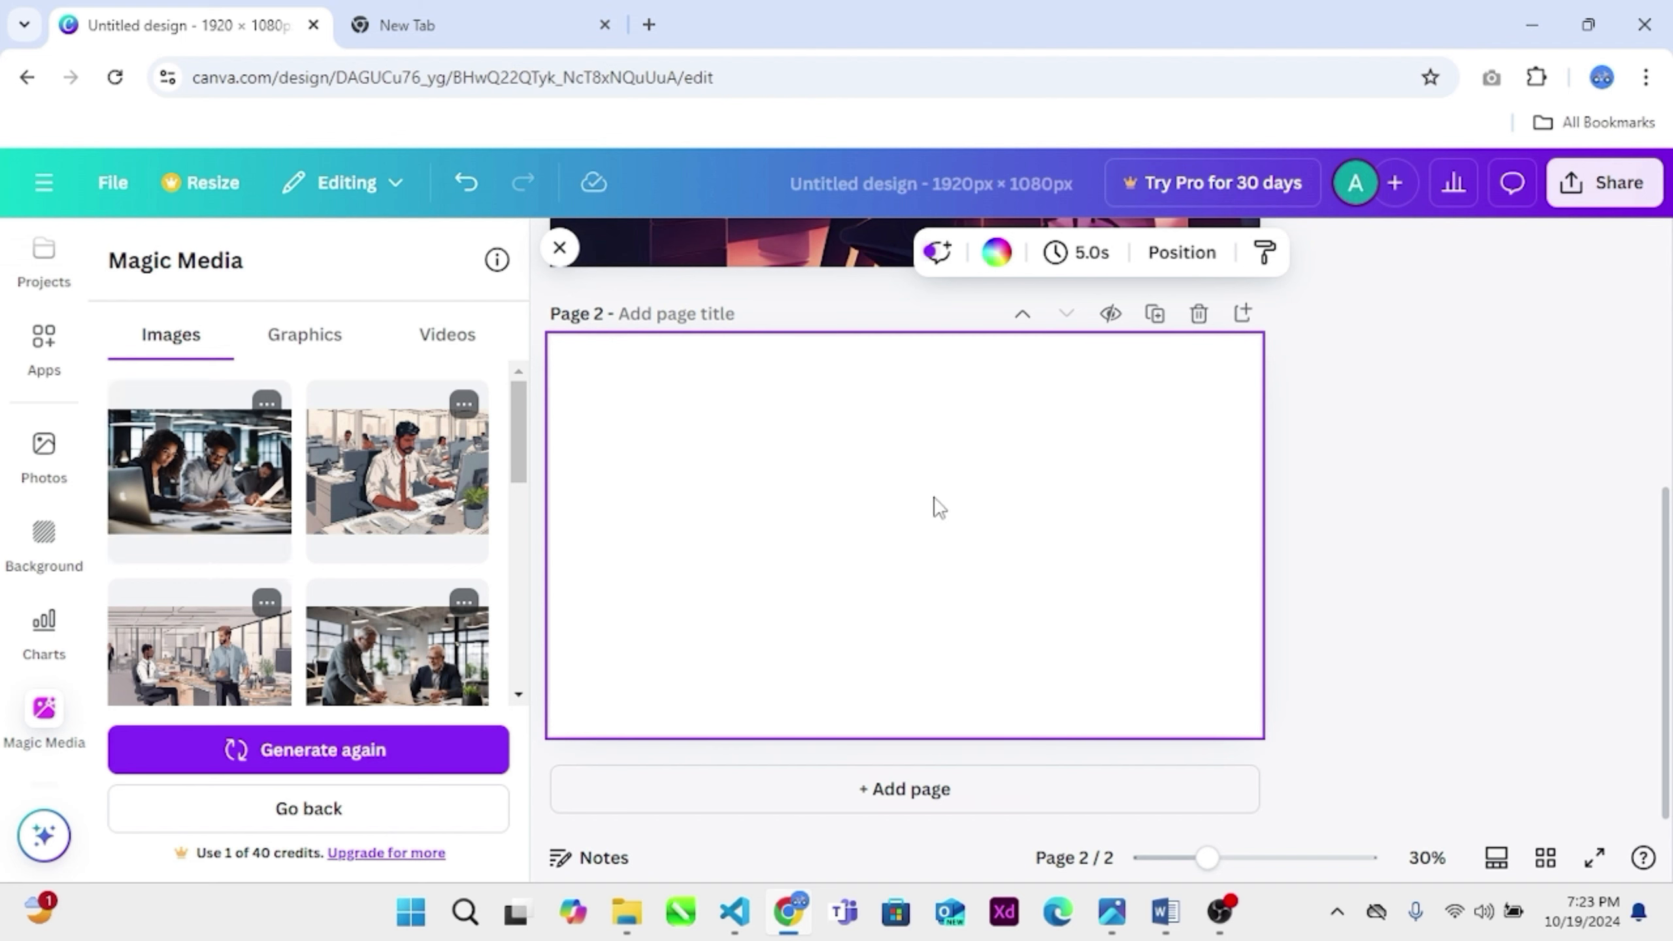
pyautogui.moveTo(934, 551); pyautogui.dragTo(752, 460)
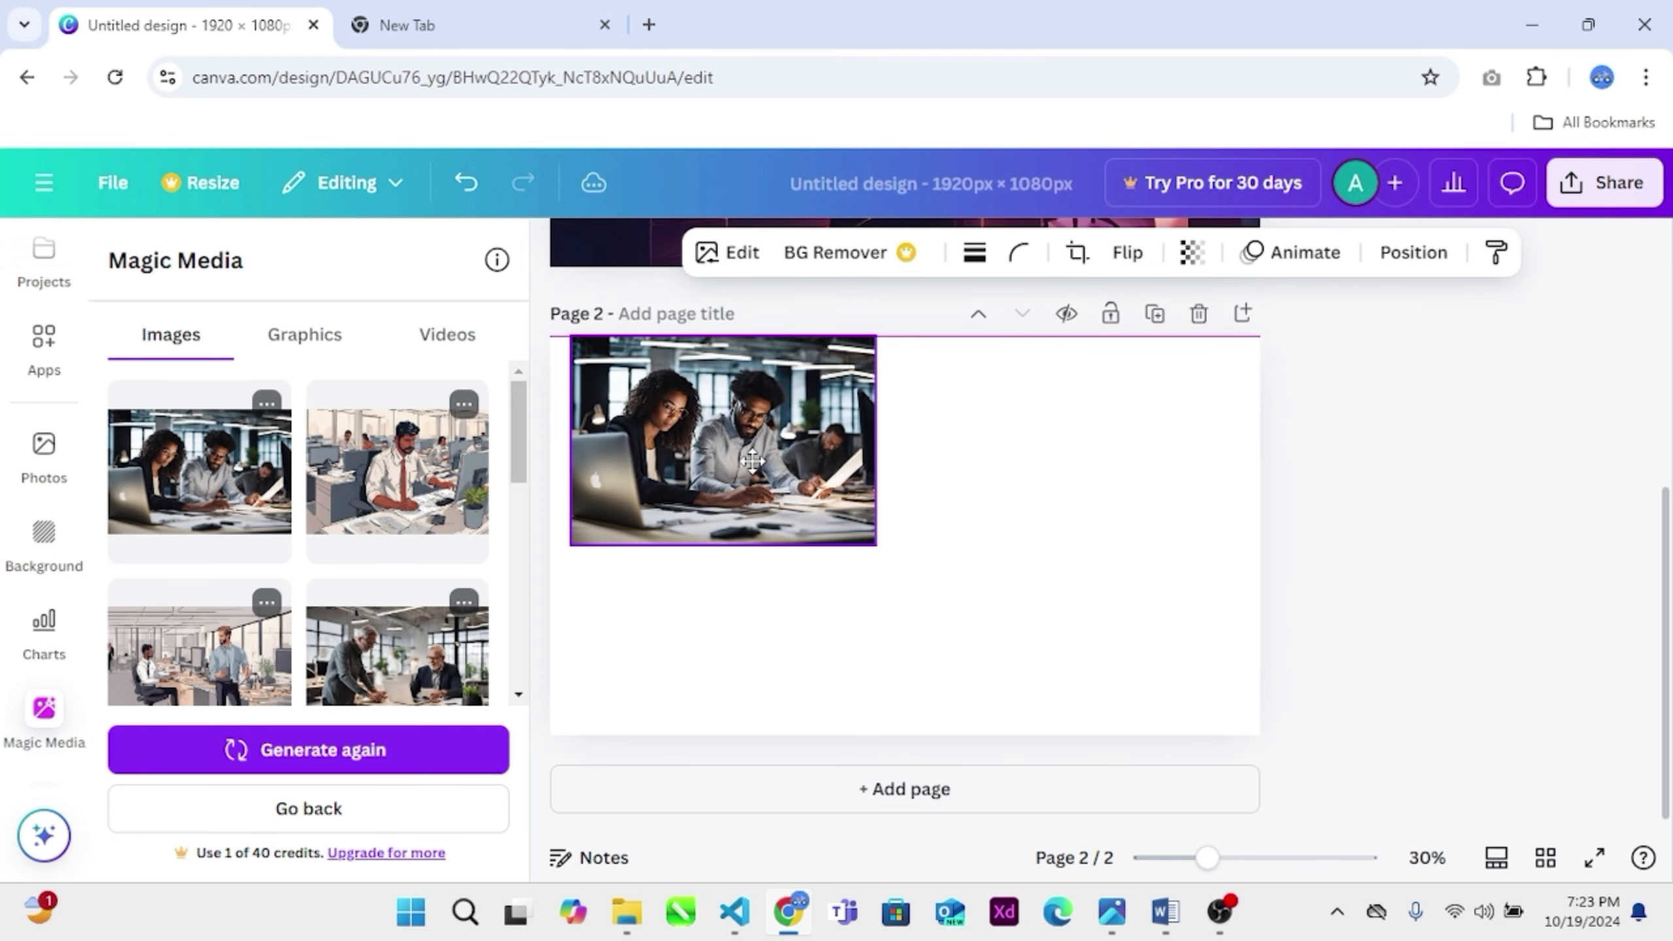
pyautogui.moveTo(876, 544); pyautogui.dragTo(1240, 677)
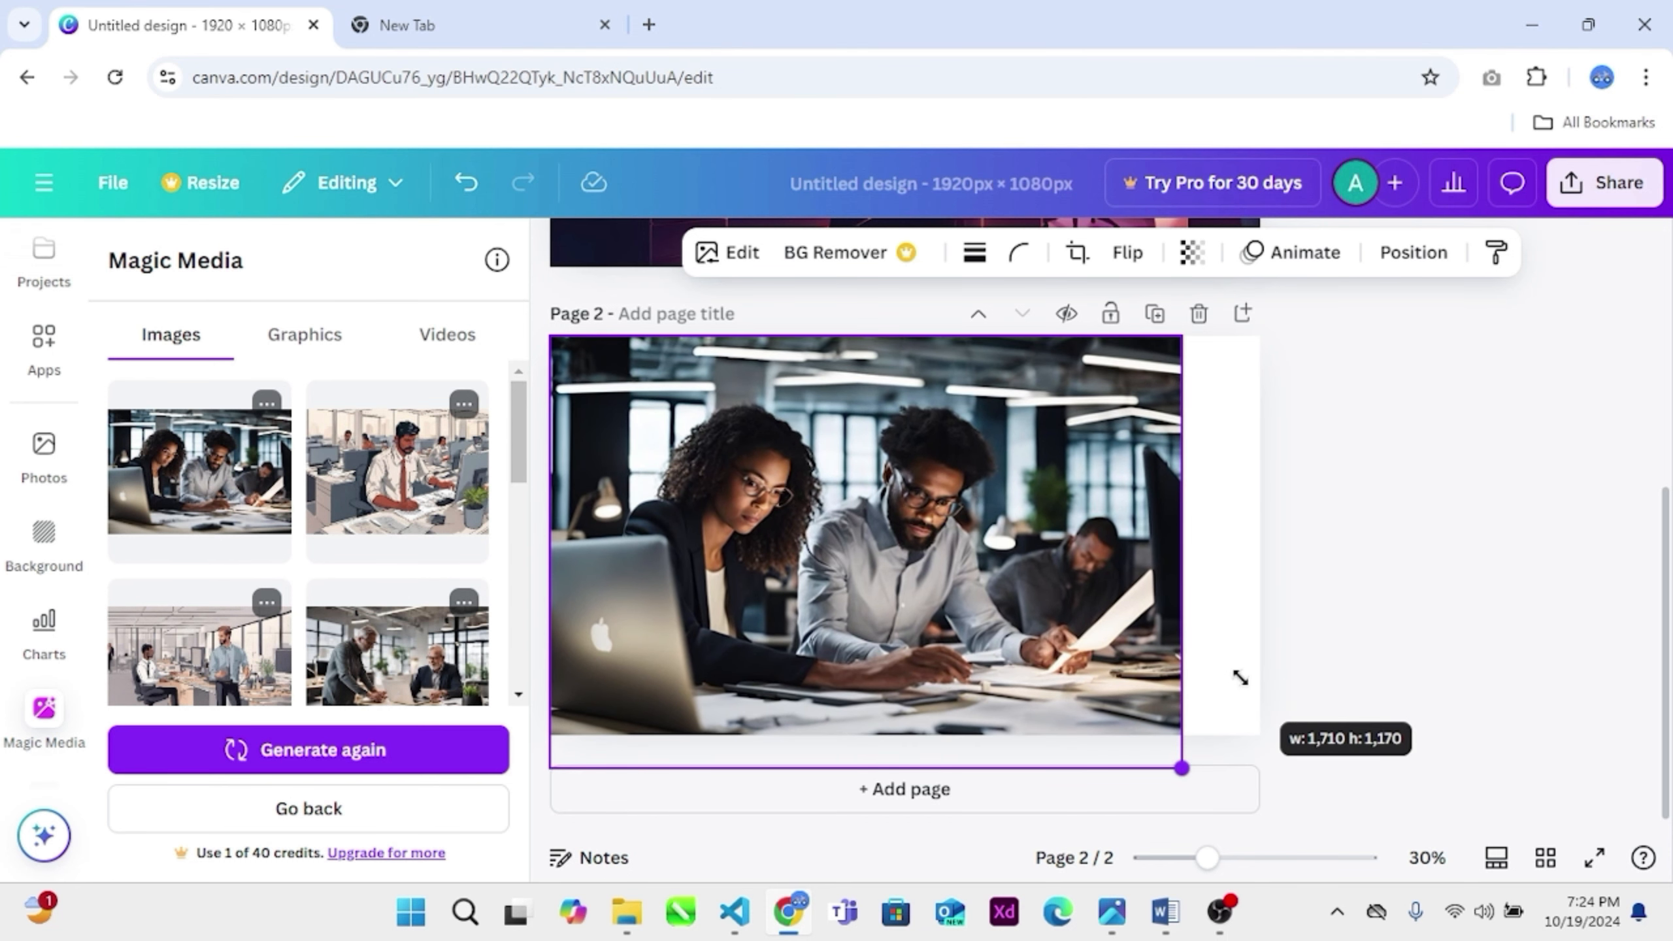
pyautogui.moveTo(1240, 677); pyautogui.dragTo(1337, 724)
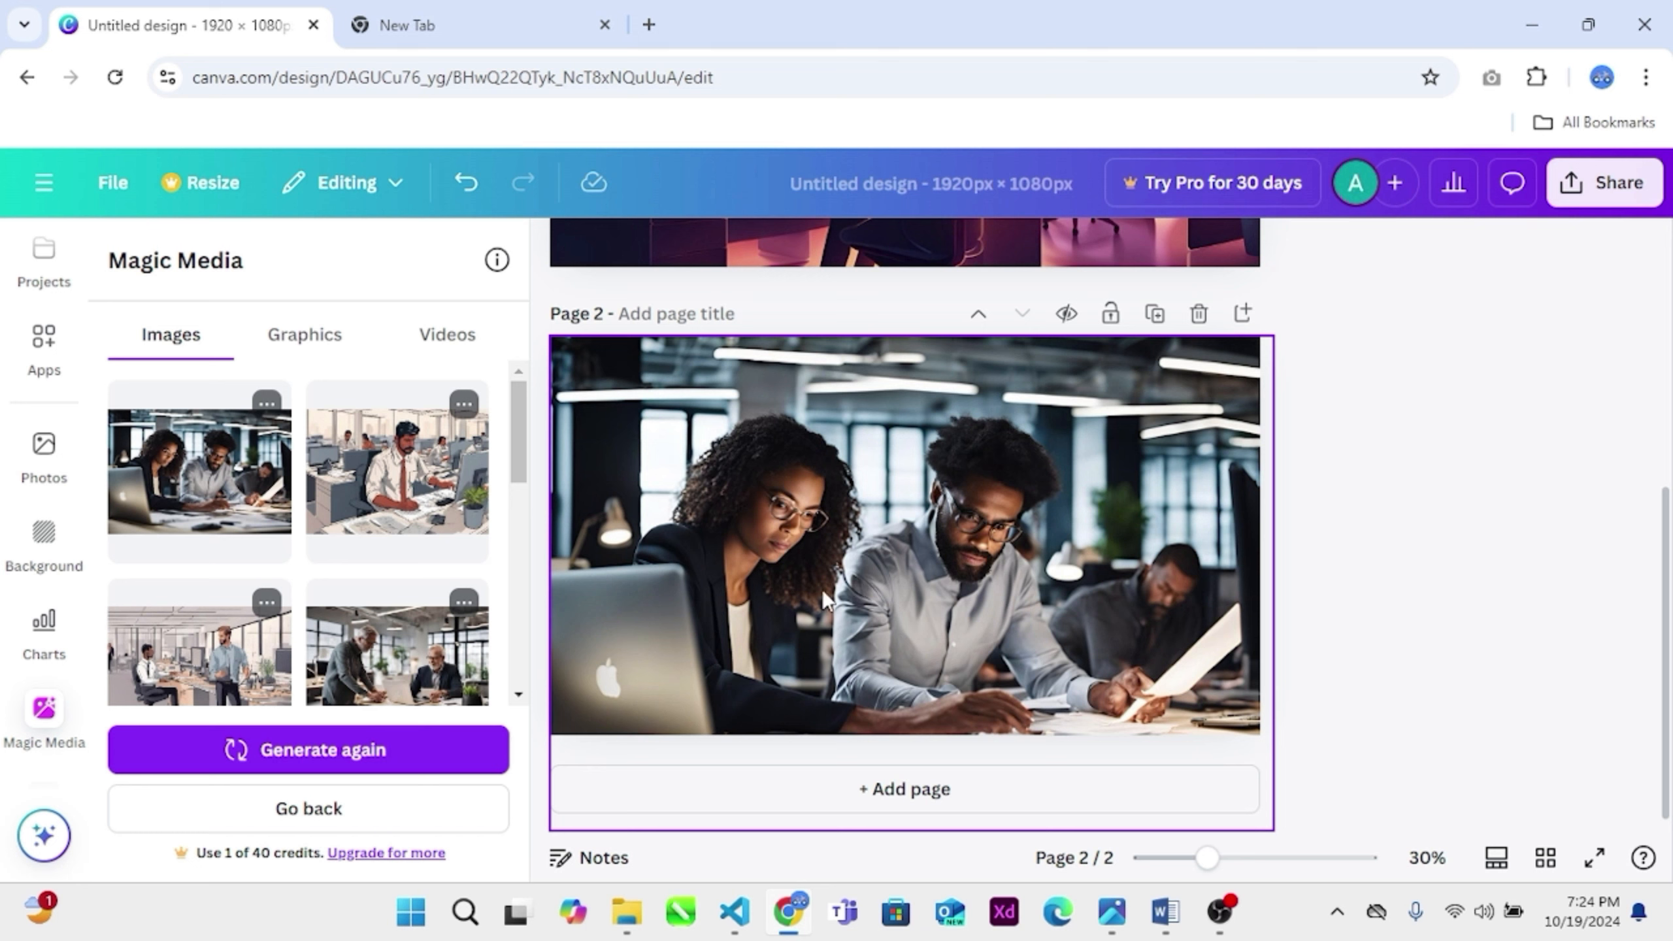
pyautogui.click(1128, 620)
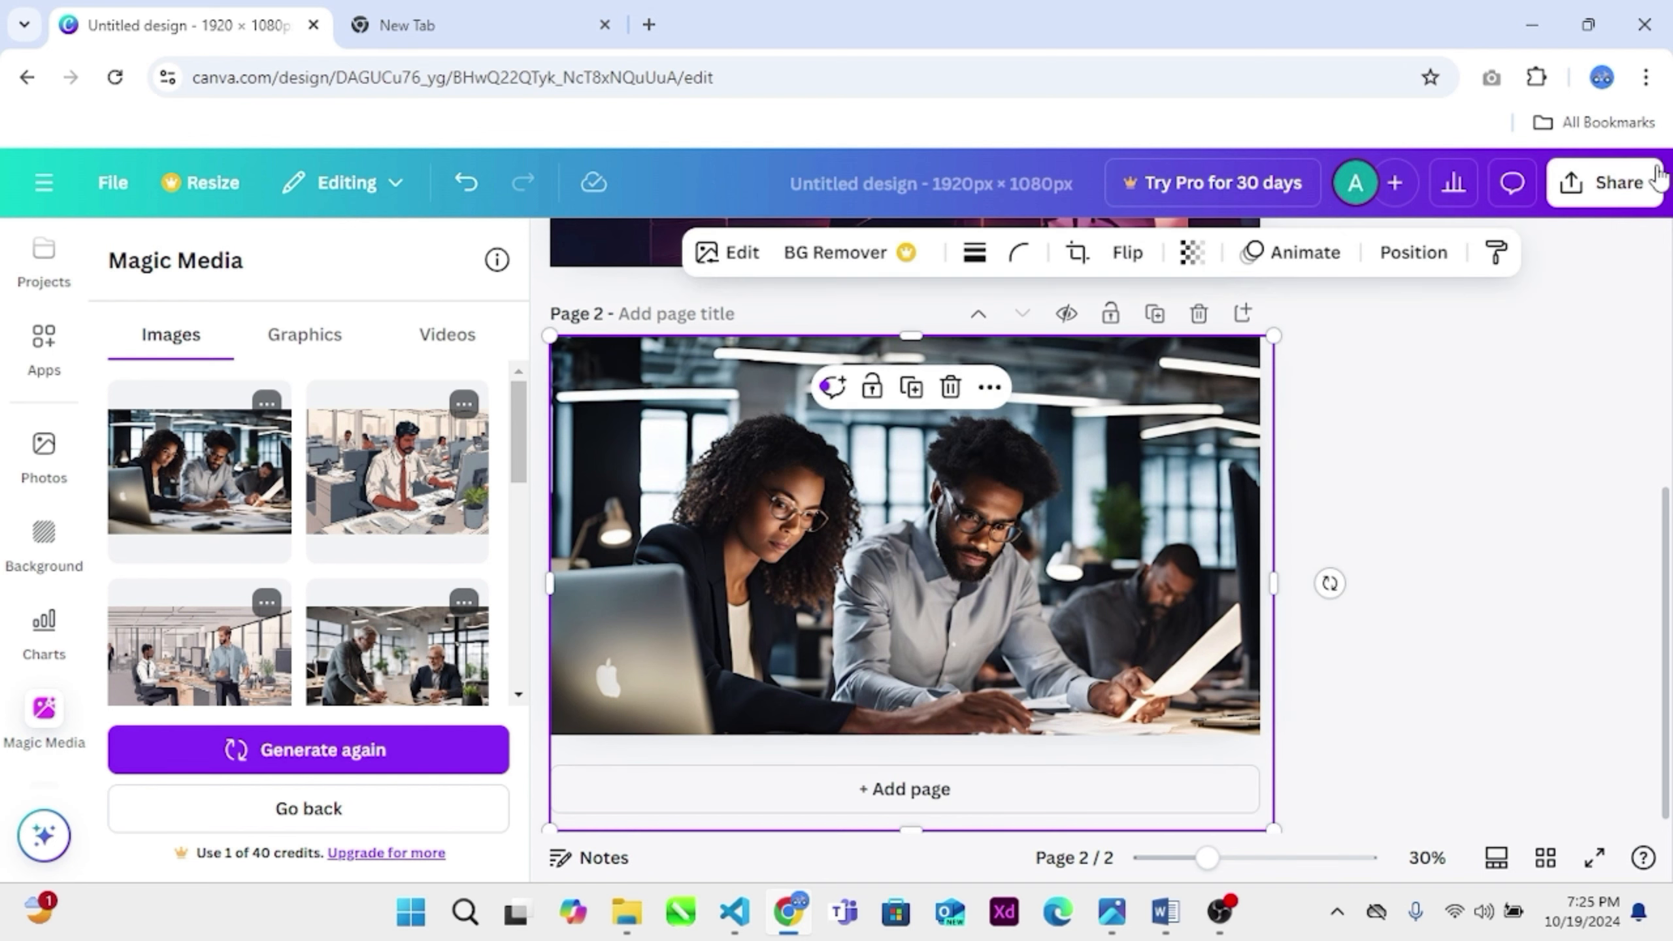
# Download only page 2, with the woman and man at the laptop, as a PNG at 1,920 × 1,080 px.
pyautogui.click(1609, 188)
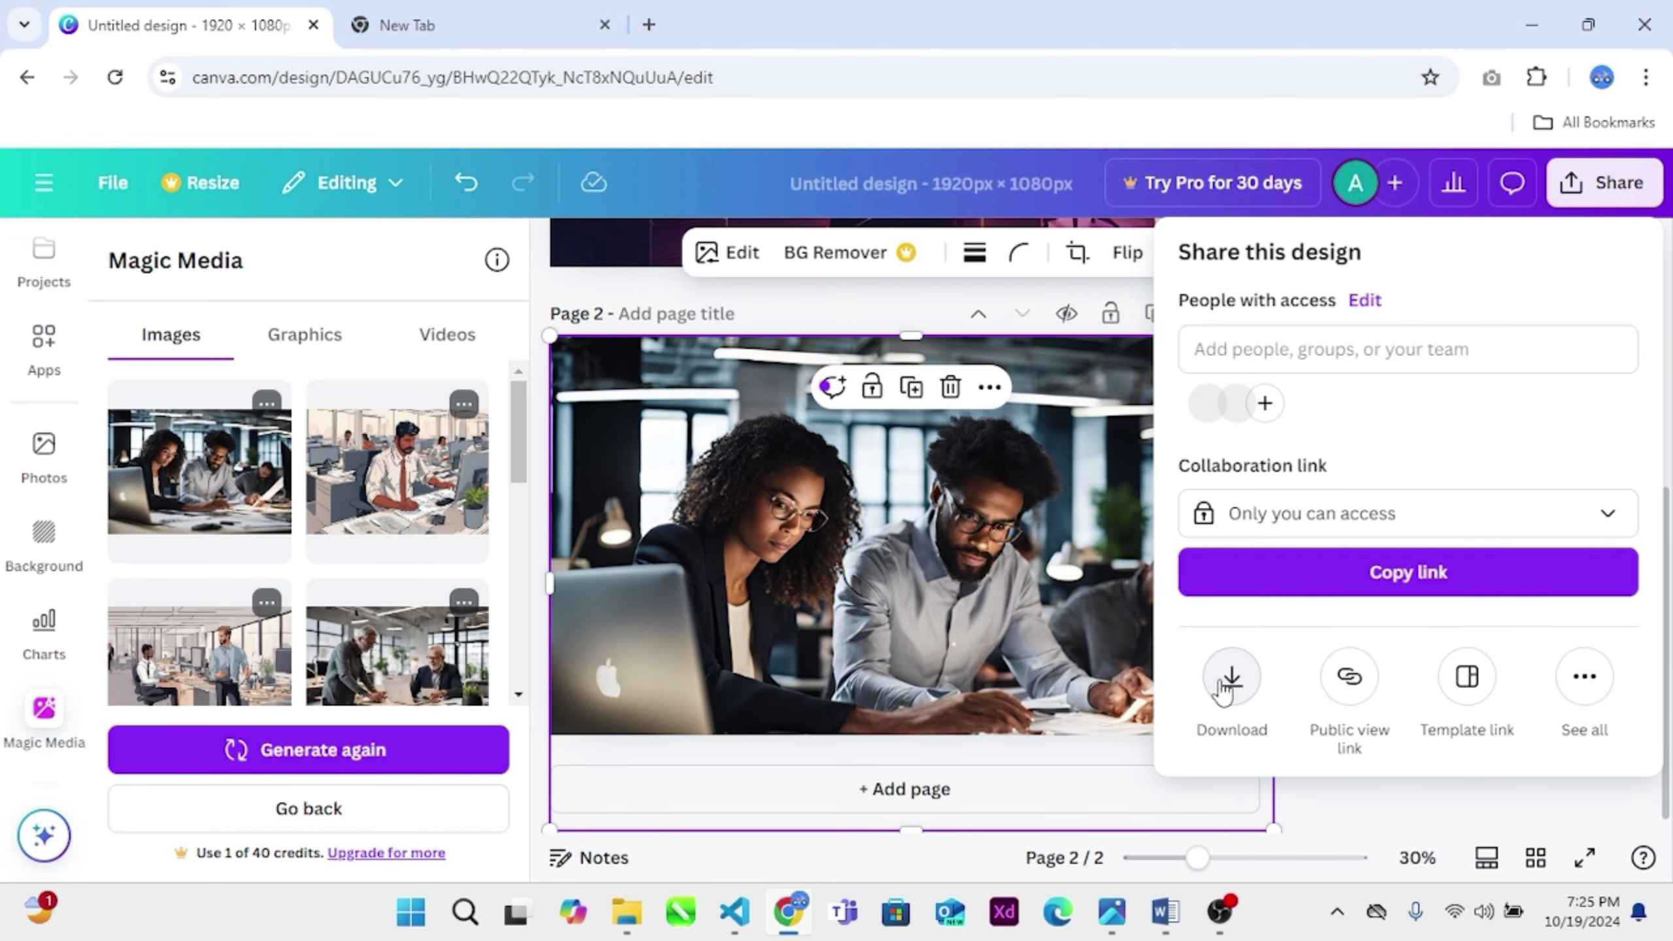
pyautogui.click(1222, 689)
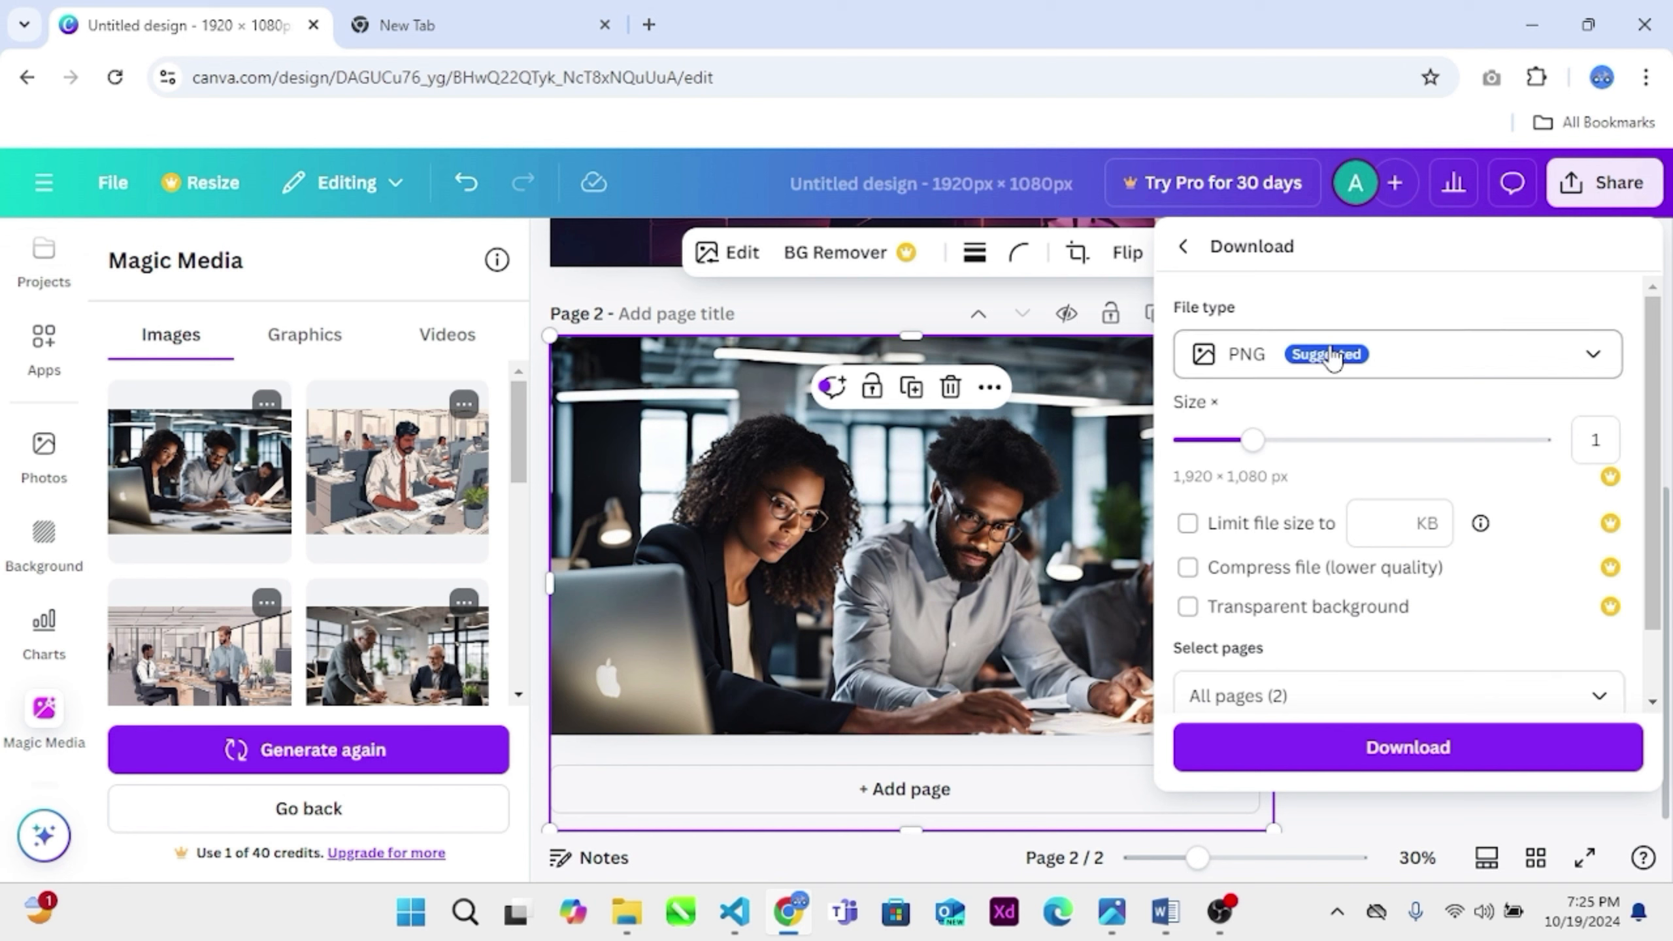
pyautogui.click(1609, 696)
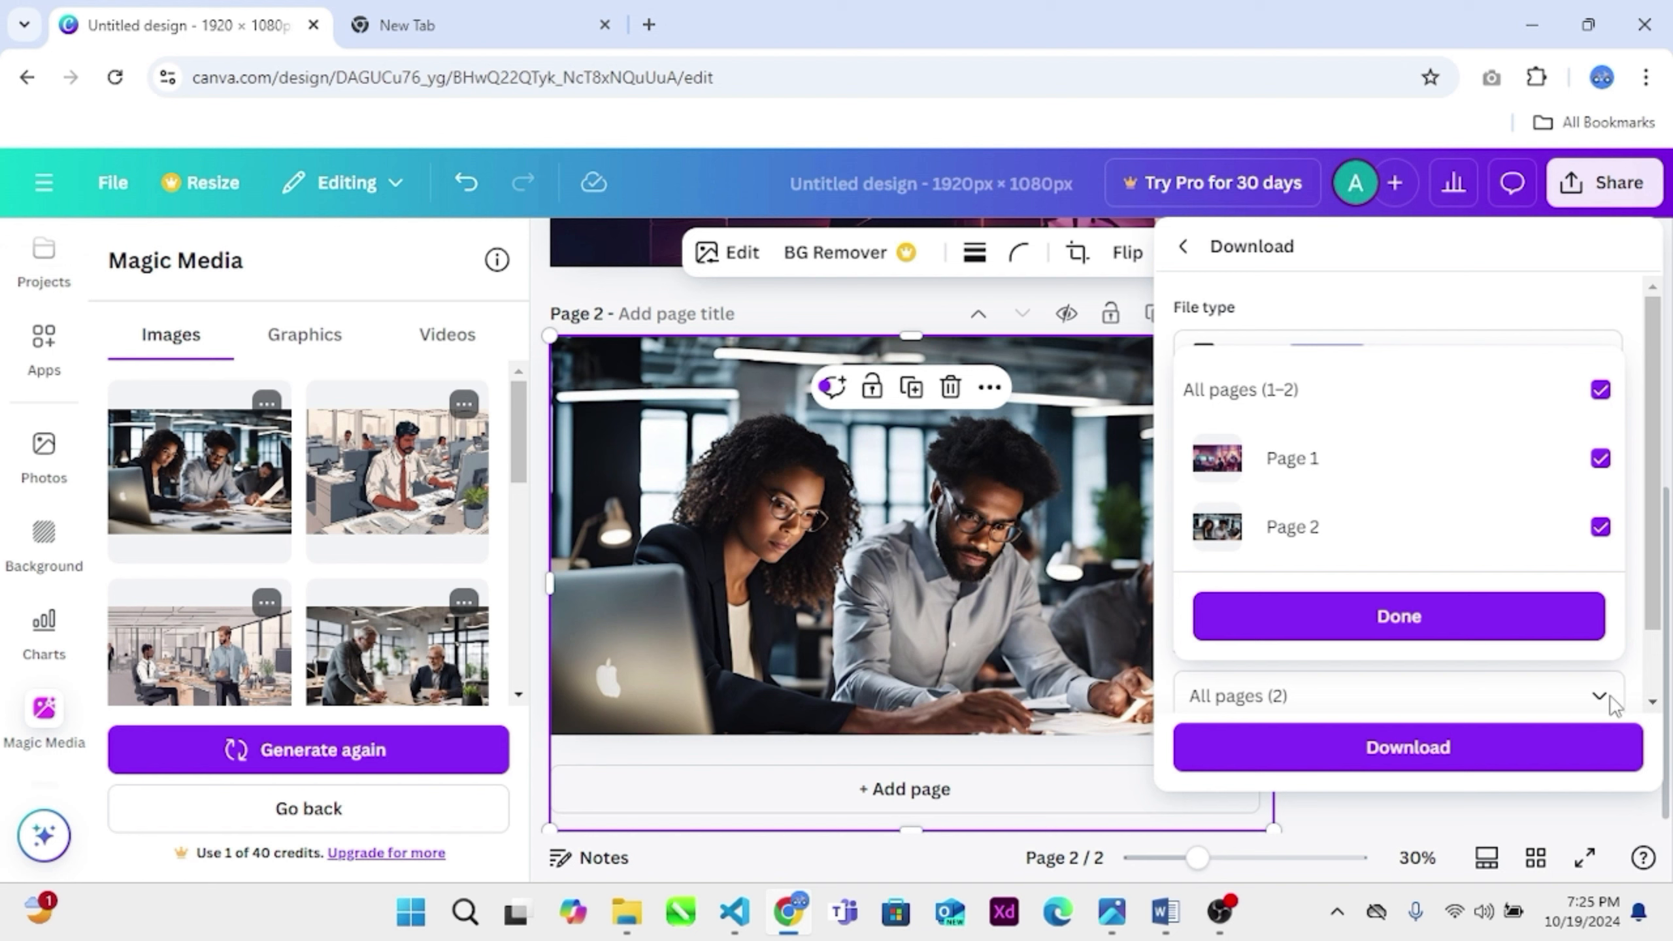
pyautogui.click(1601, 393)
pyautogui.click(1600, 392)
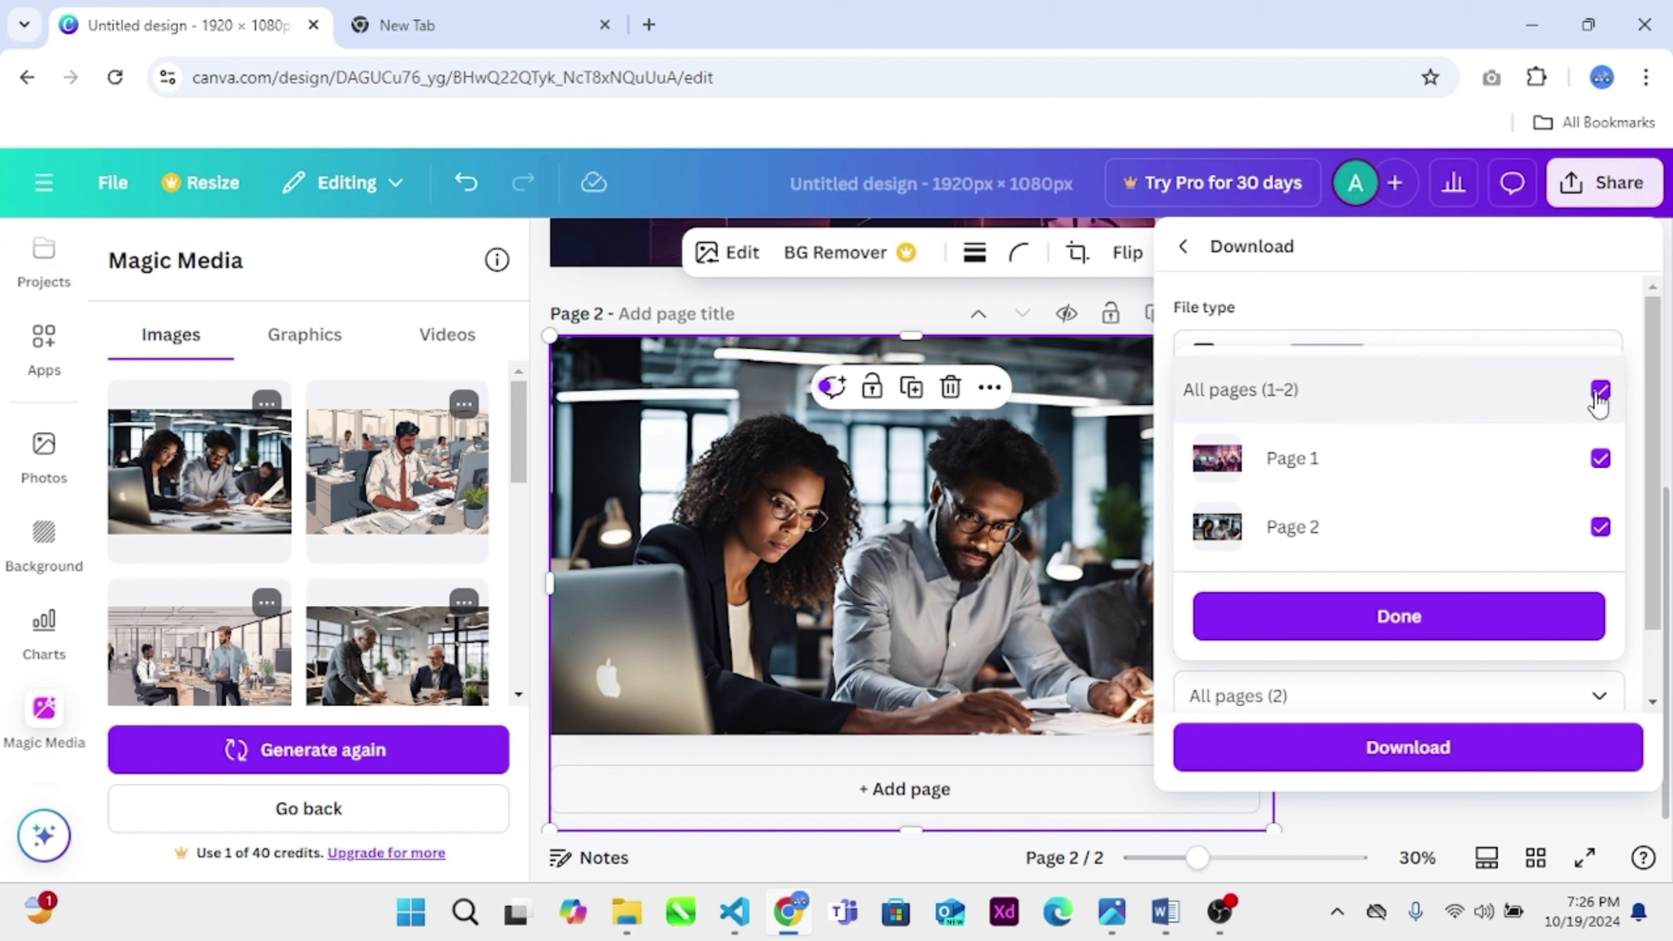
pyautogui.click(1598, 392)
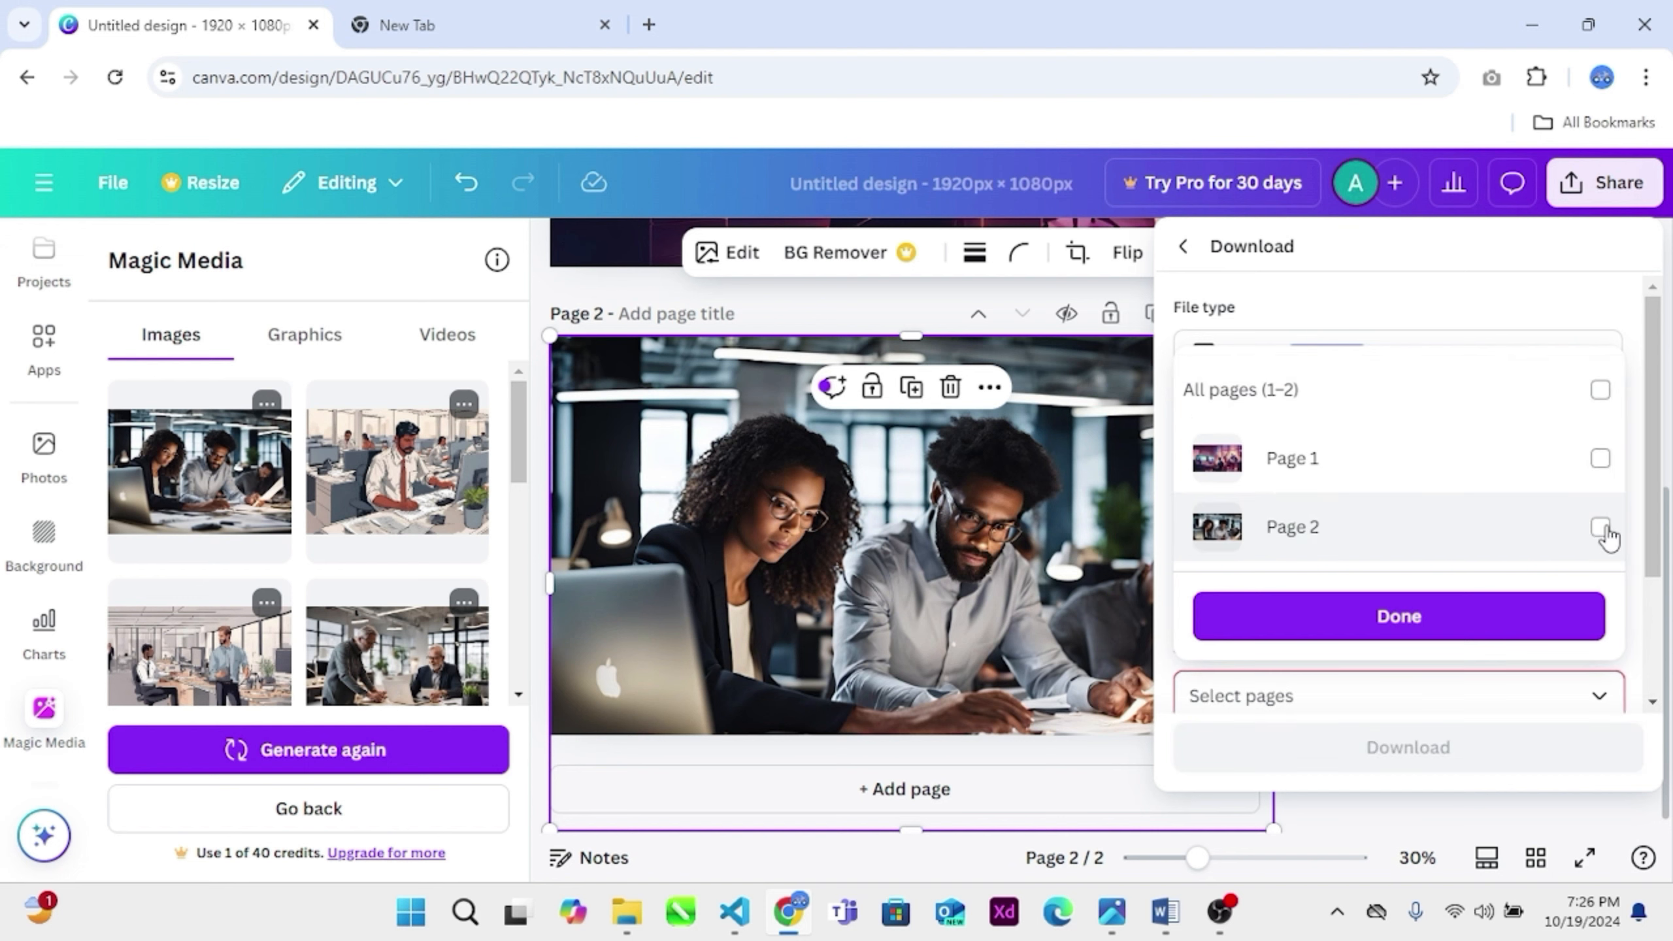
pyautogui.click(1600, 528)
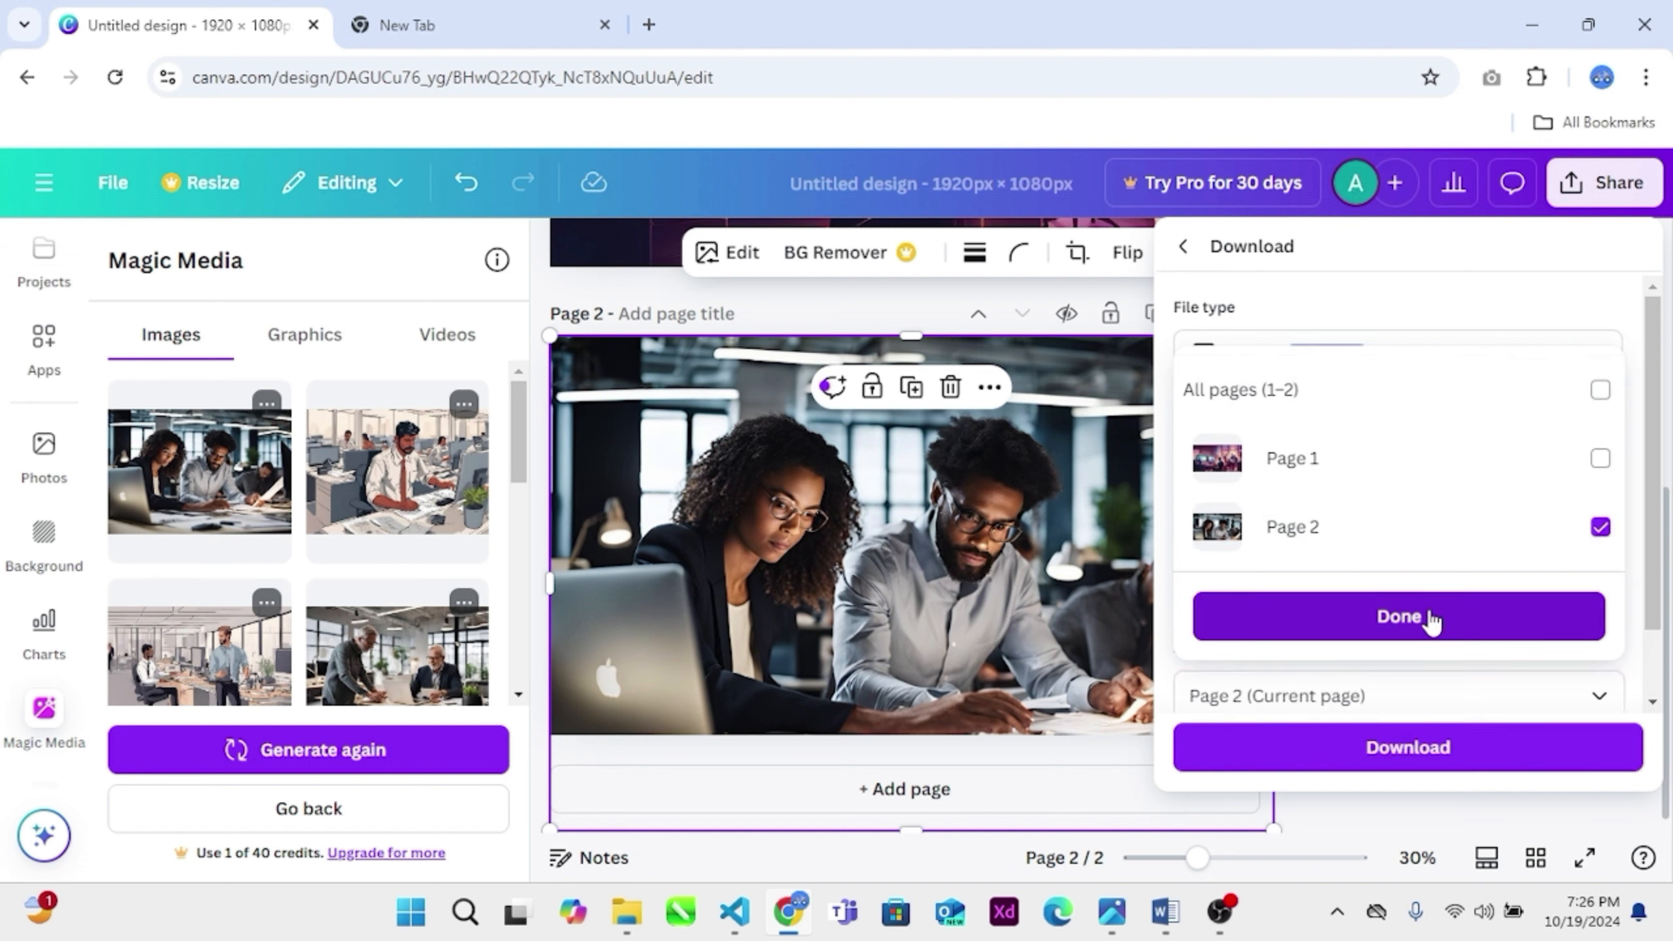
pyautogui.click(1430, 621)
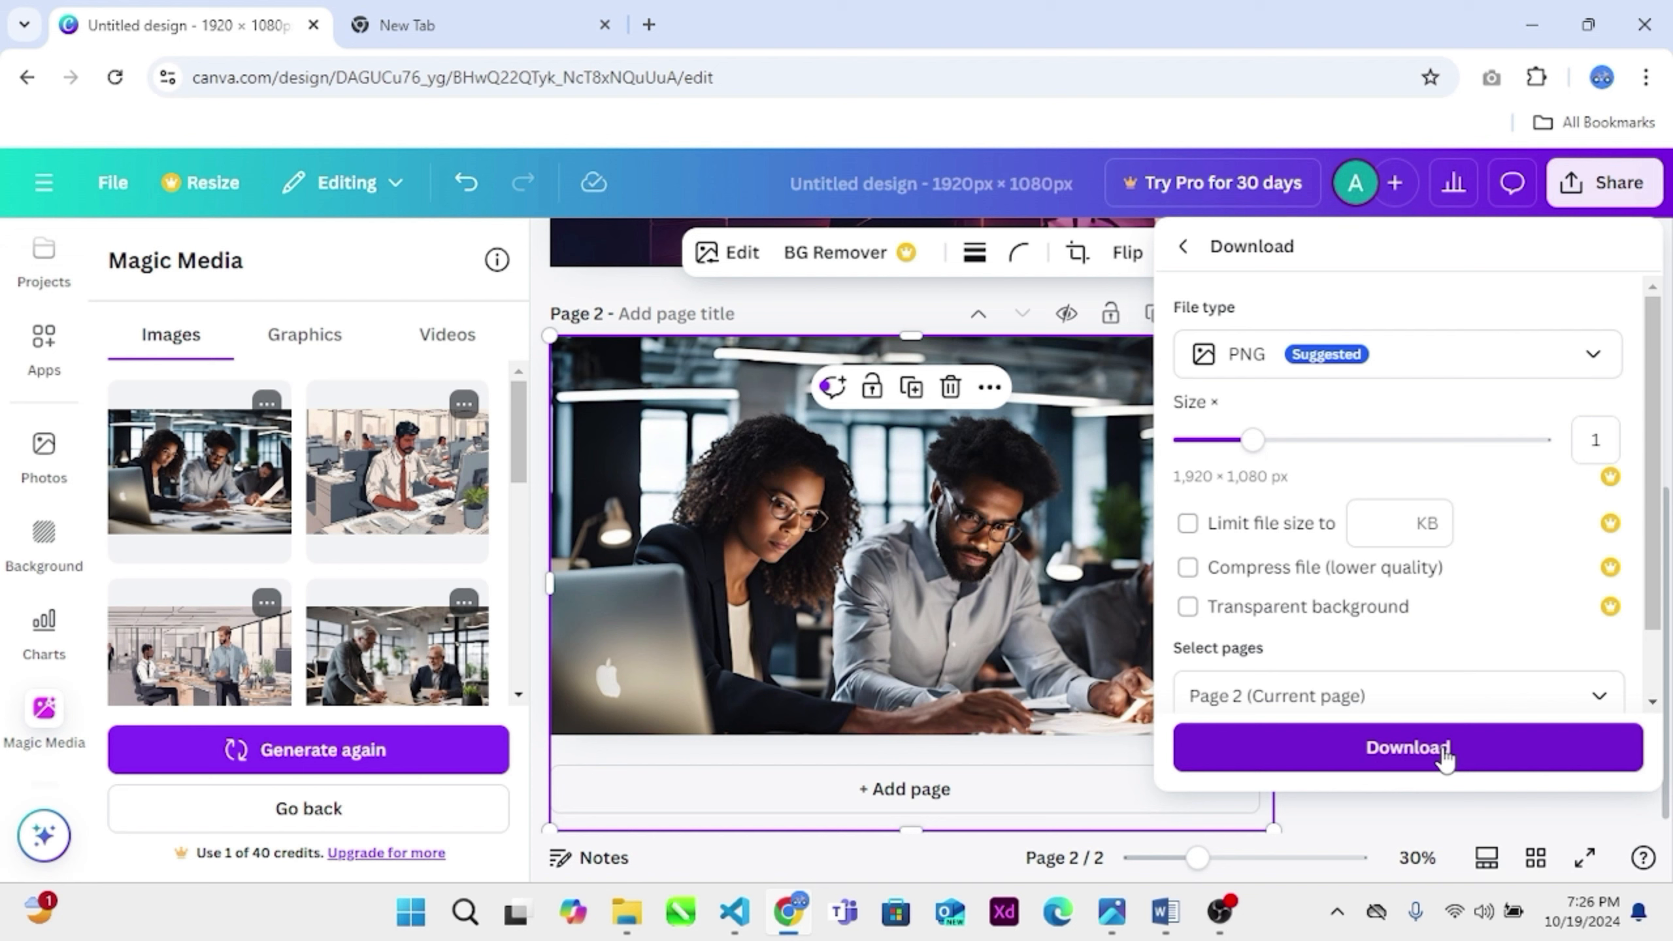
pyautogui.click(1444, 754)
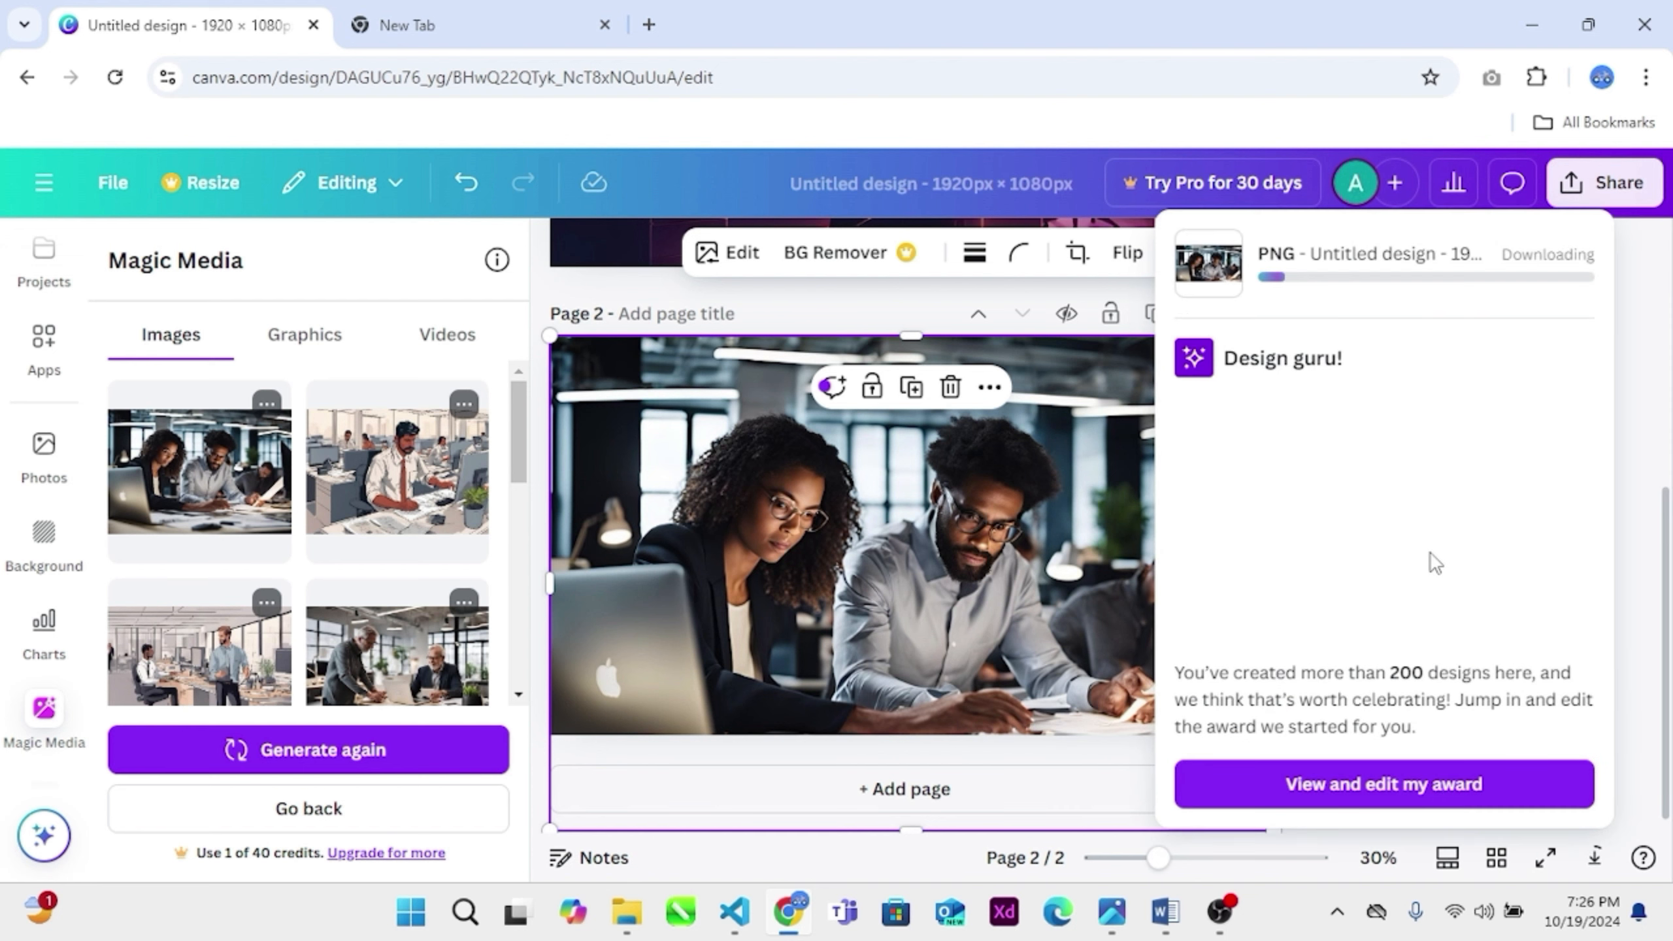